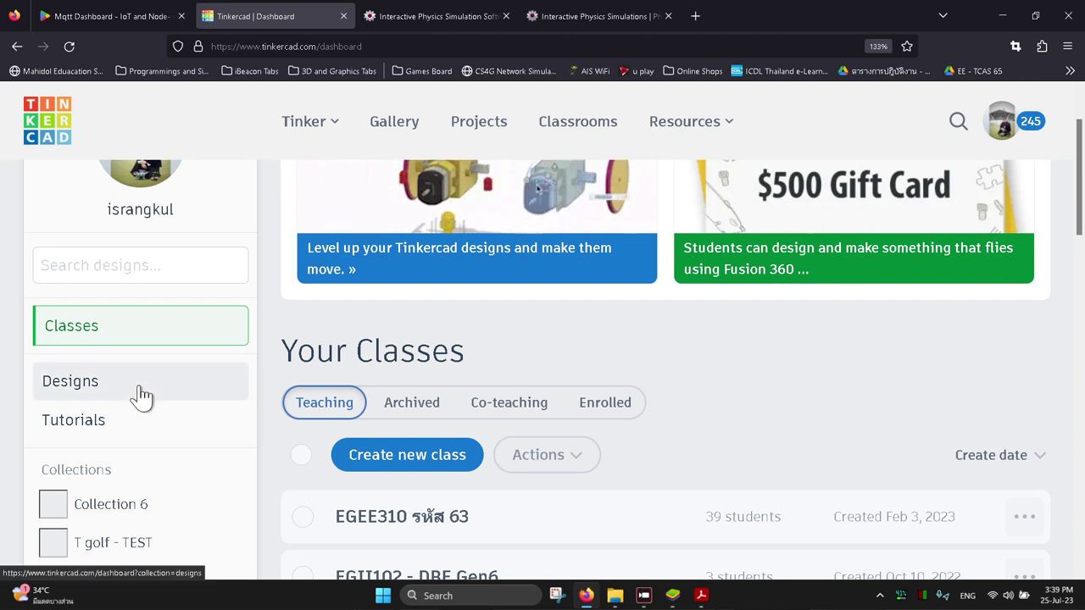
Create a new 3D design from the account's designs collection
left_click(141, 395)
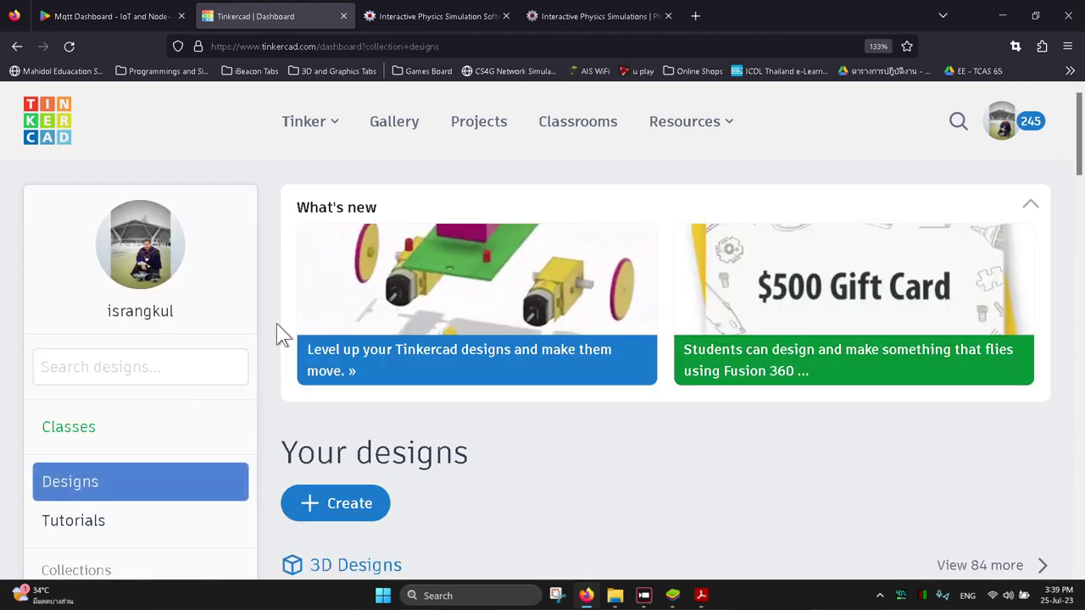
scroll(279, 333, "down", 5)
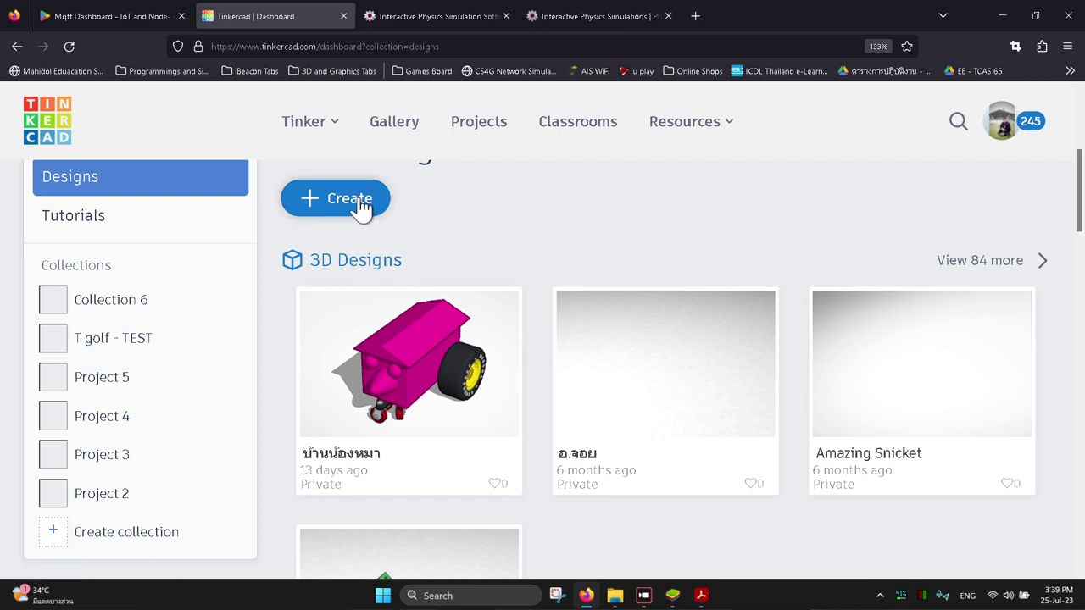
scroll(368, 200, "up", 2)
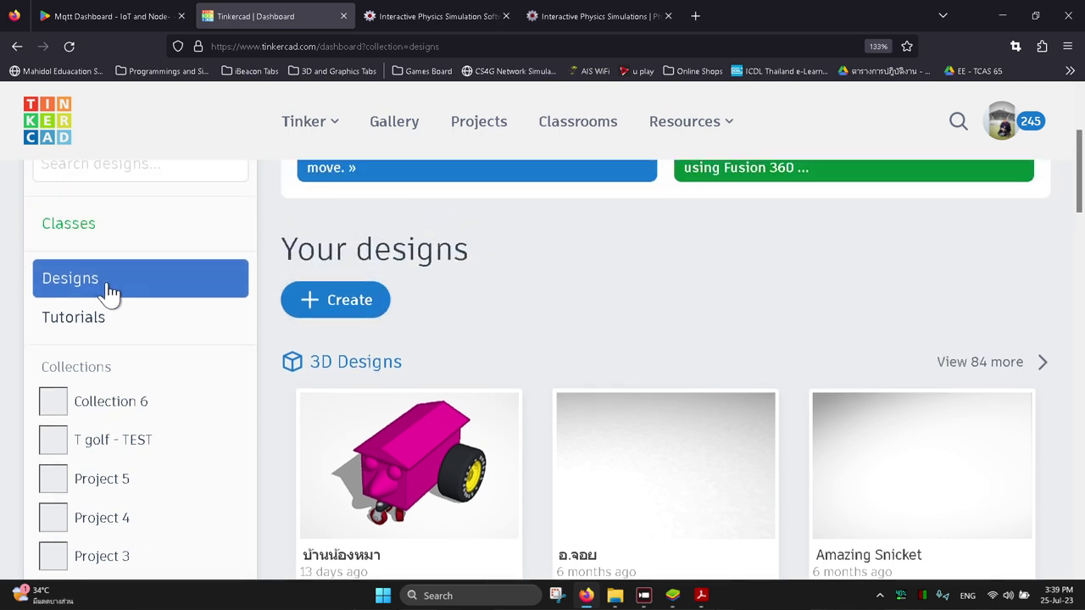
left_click(349, 302)
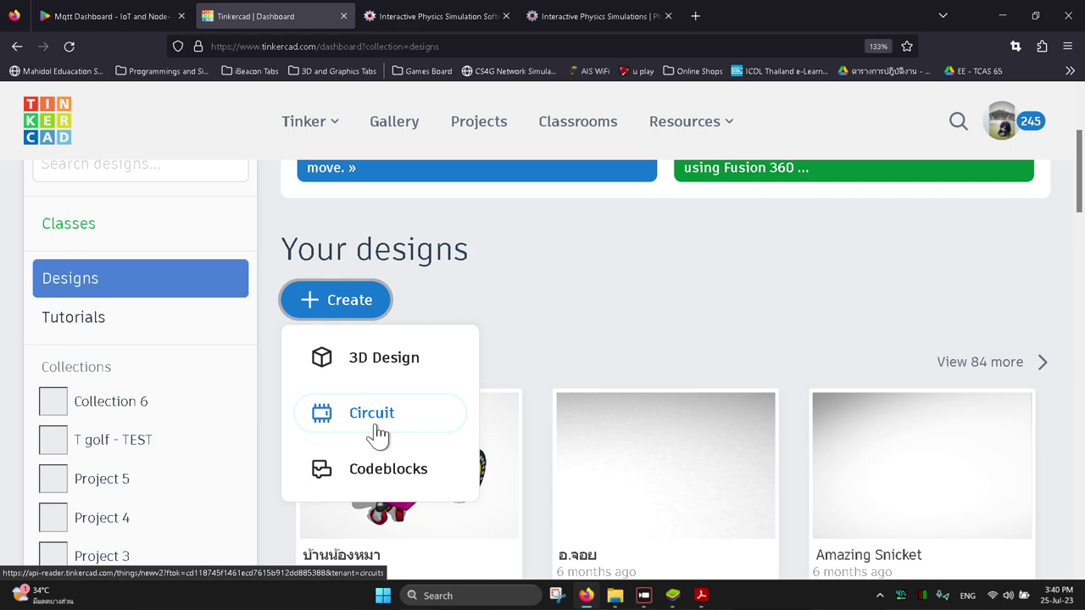
left_click(386, 359)
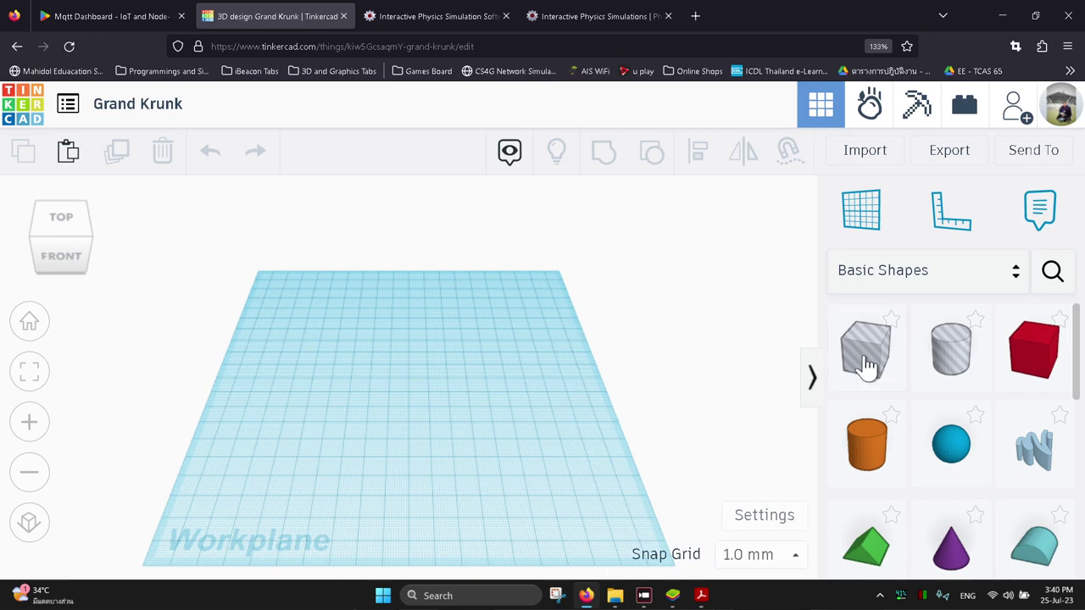
Examine the solid and hole shapes available in the Basic Shapes library
scroll(864, 360, "down", 2)
scroll(864, 356, "up", 2)
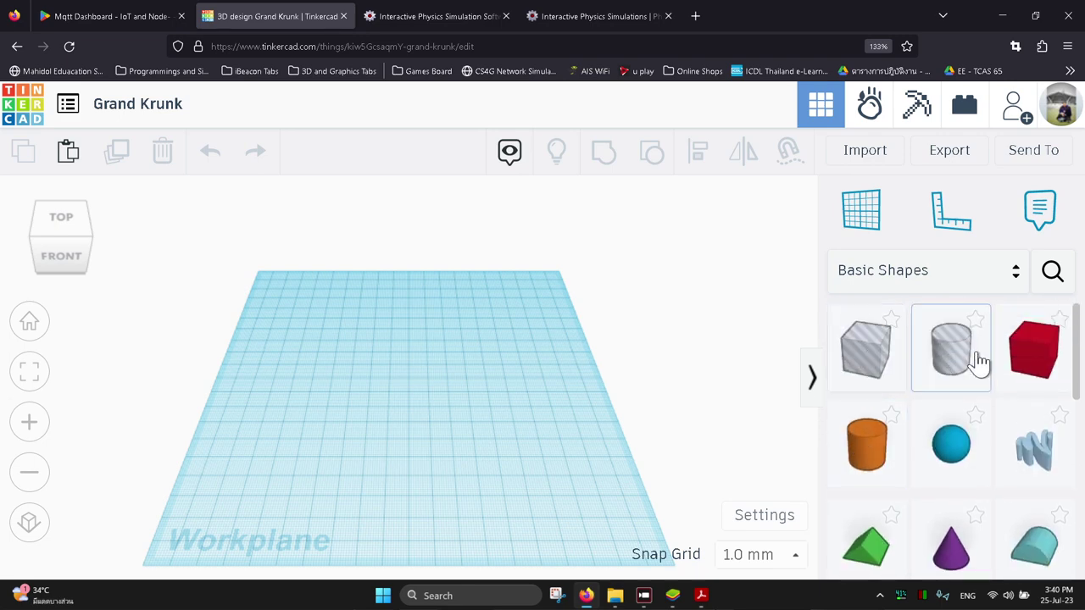
scroll(944, 458, "down", 4)
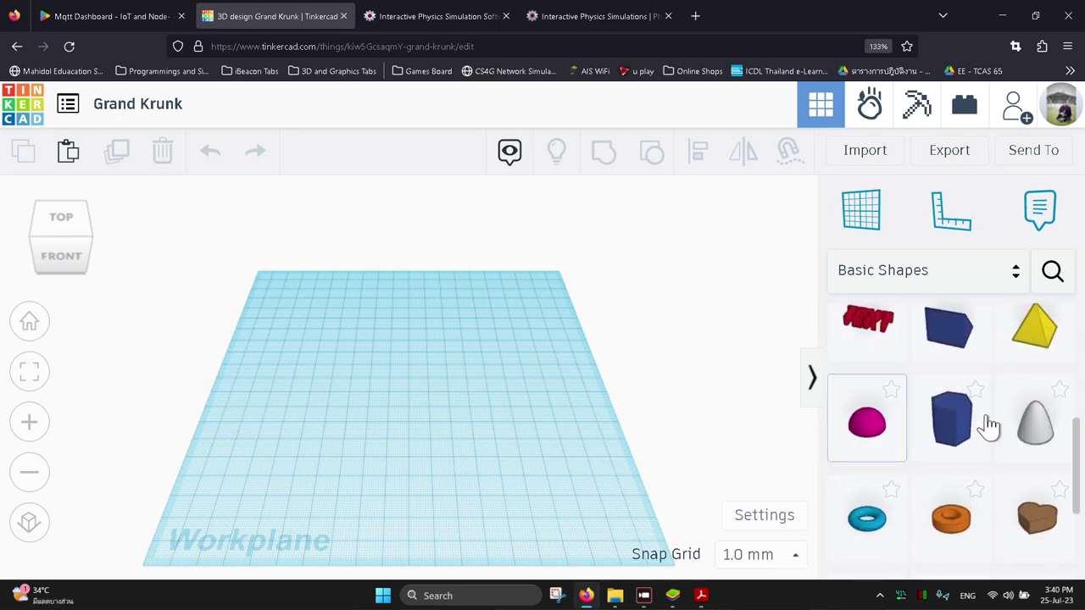
scroll(952, 435, "down", 2)
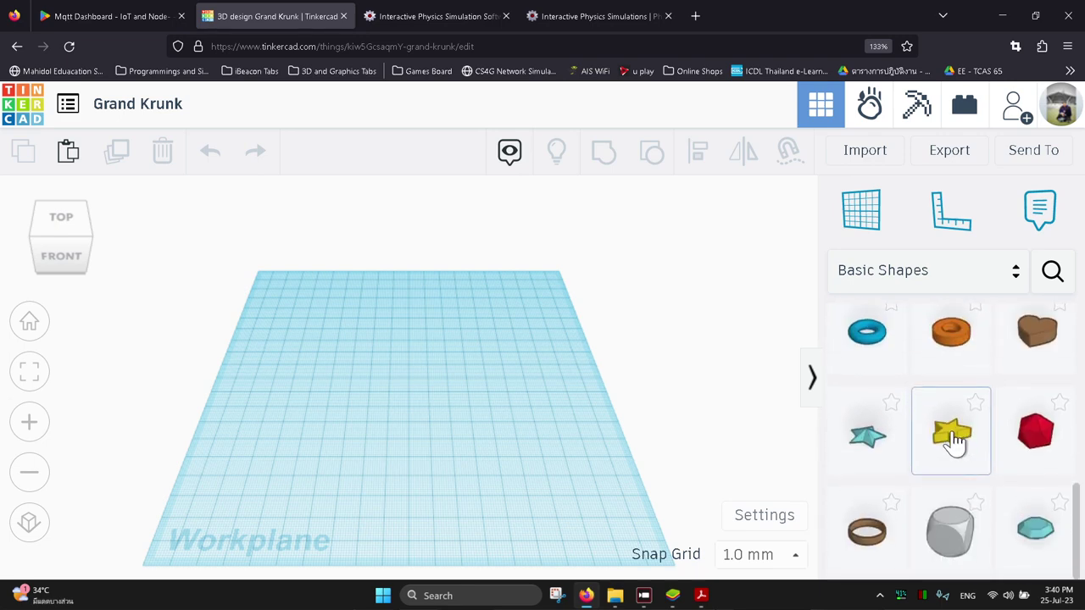
scroll(951, 438, "up", 5)
scroll(953, 438, "down", 5)
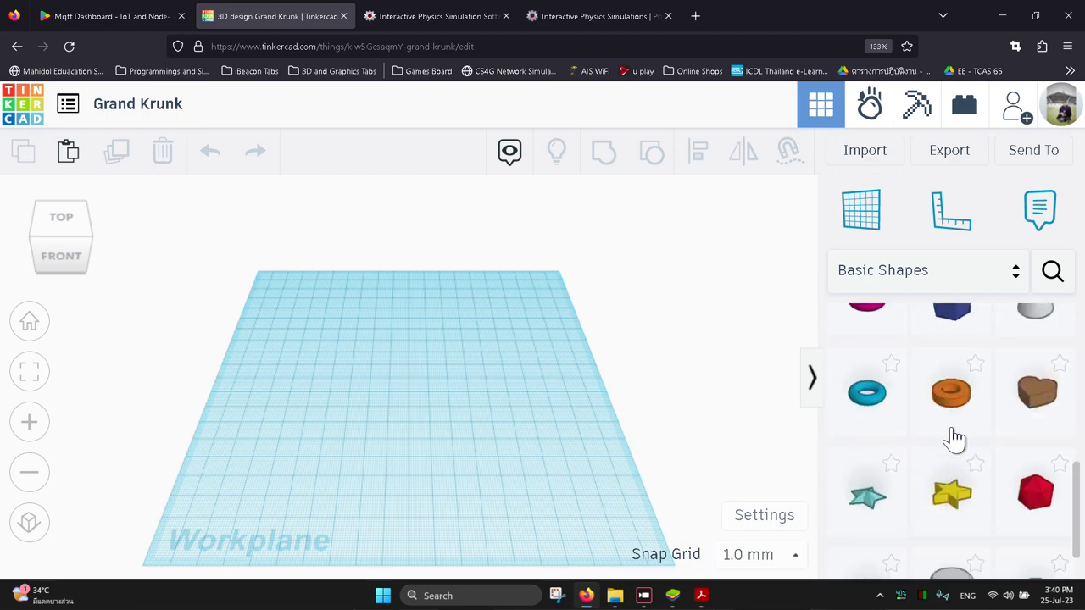
scroll(956, 438, "up", 5)
scroll(951, 438, "down", 3)
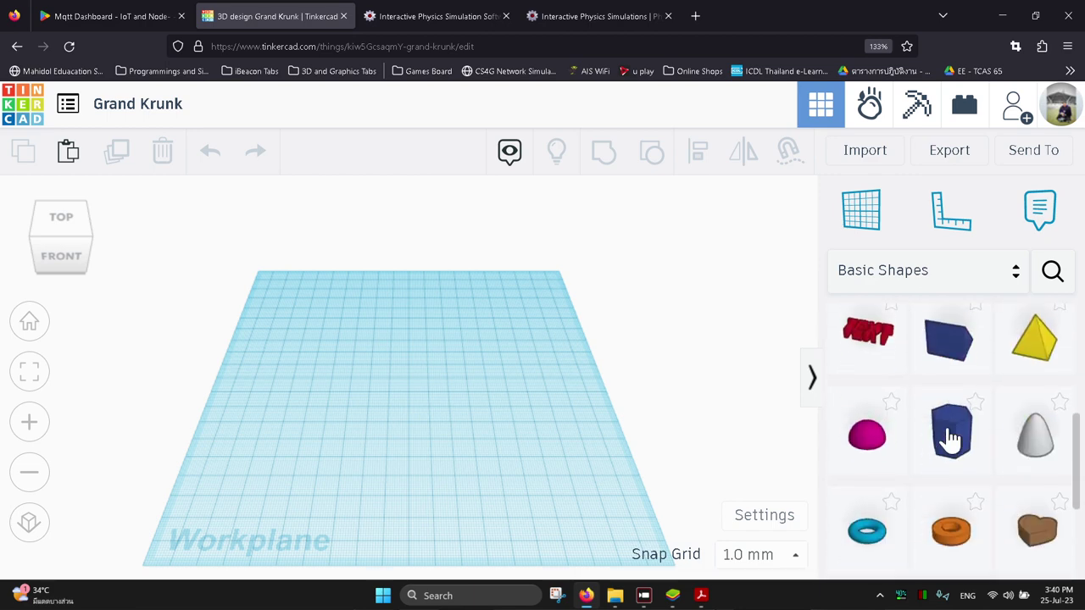
scroll(951, 438, "up", 5)
scroll(936, 440, "down", 2)
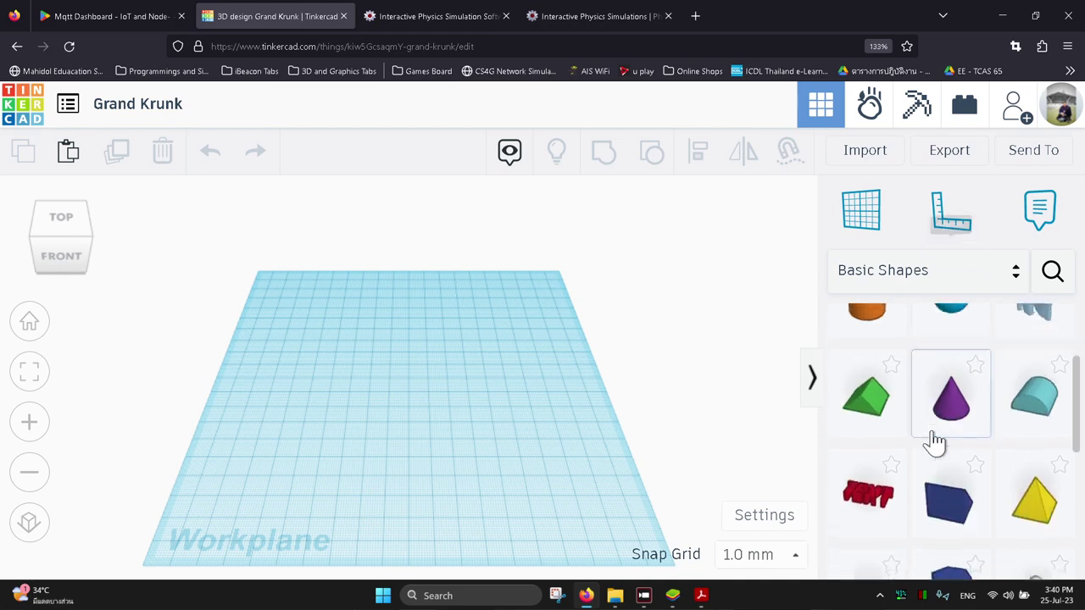
scroll(932, 436, "up", 3)
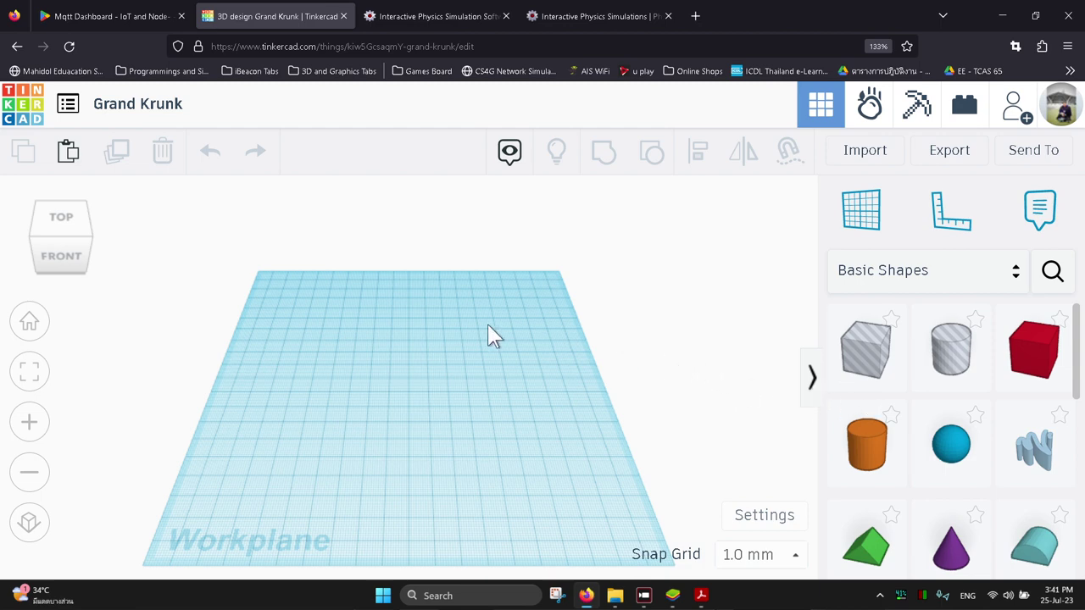
scroll(901, 412, "down", 3)
scroll(903, 414, "up", 3)
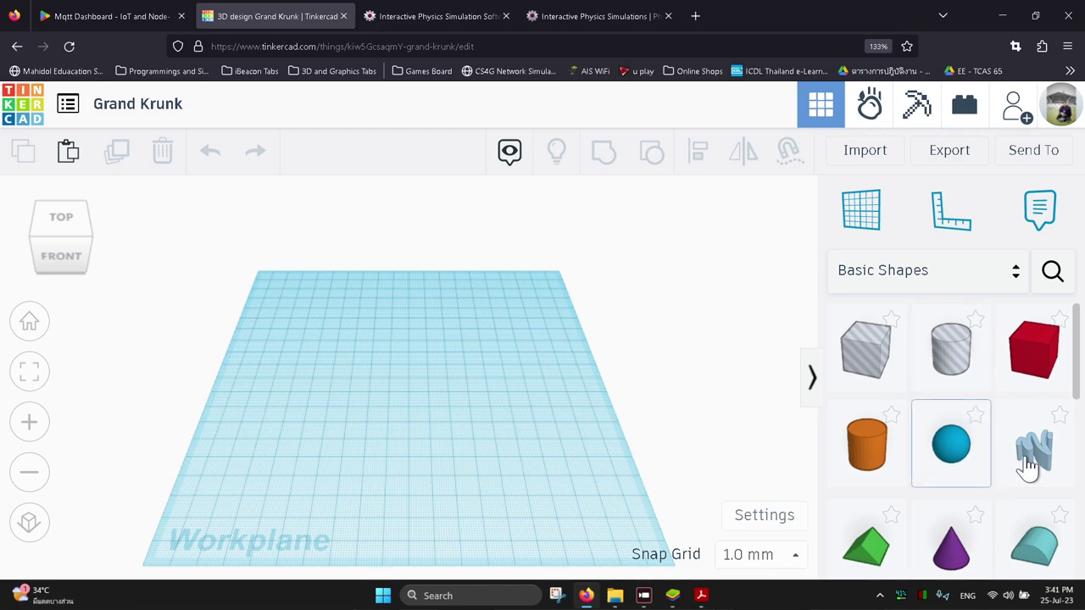
scroll(1024, 461, "down", 2)
scroll(960, 405, "down", 2)
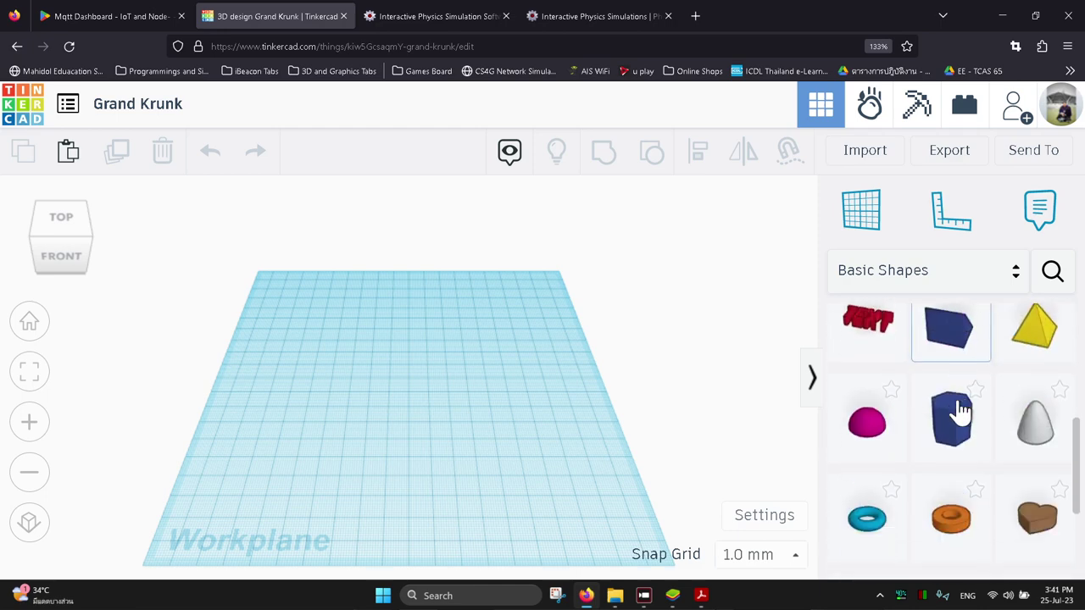
scroll(994, 500, "up", 4)
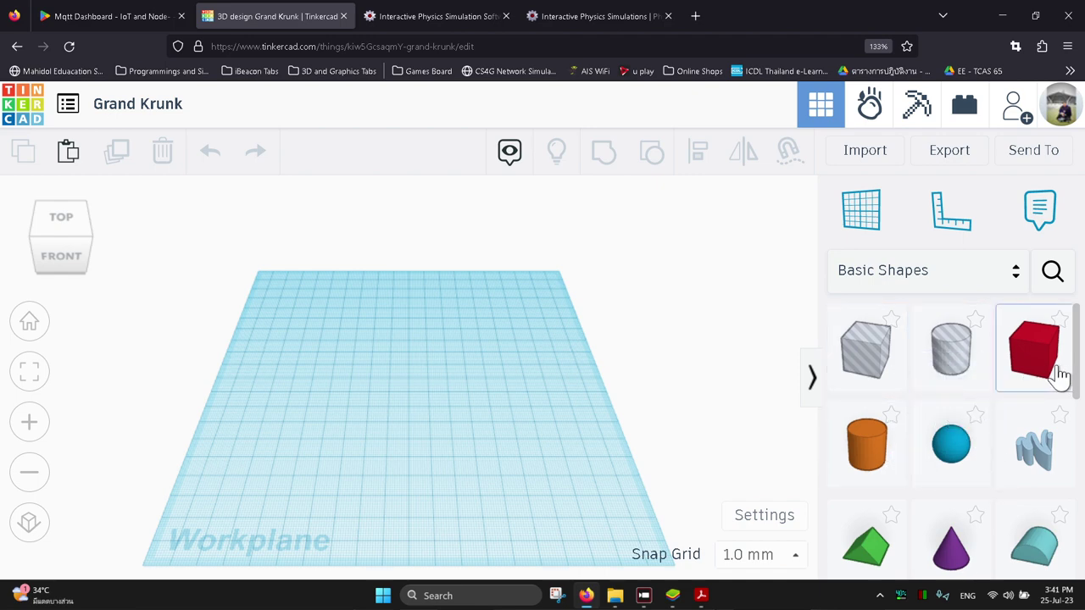
Place a solid red box near the middle of the workplane and set its front edge length to 35 mm
left_click_drag(1051, 377, 408, 394)
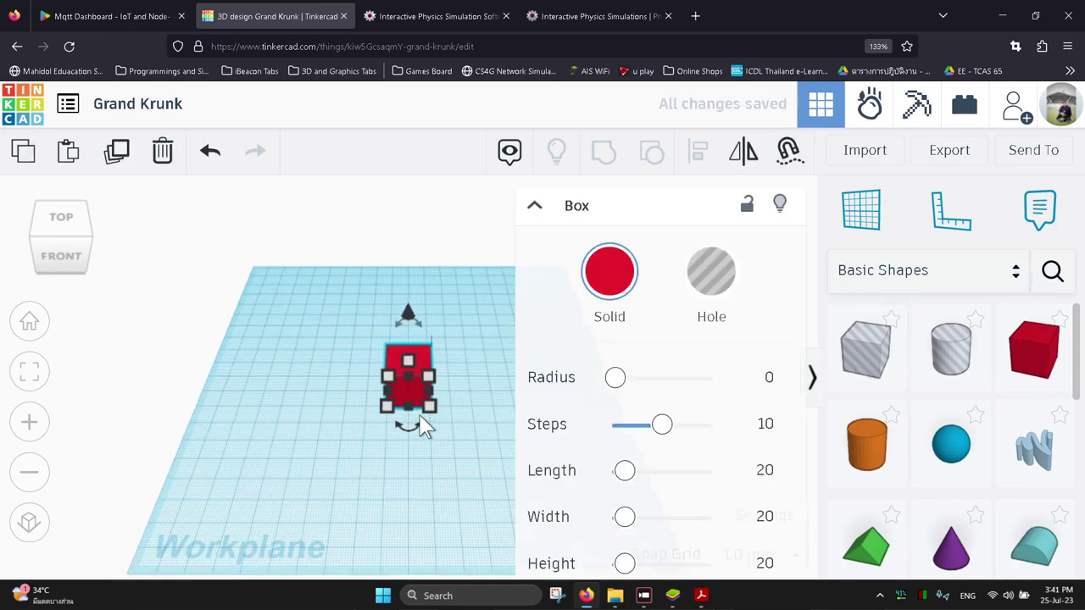
scroll(424, 428, "up", 5)
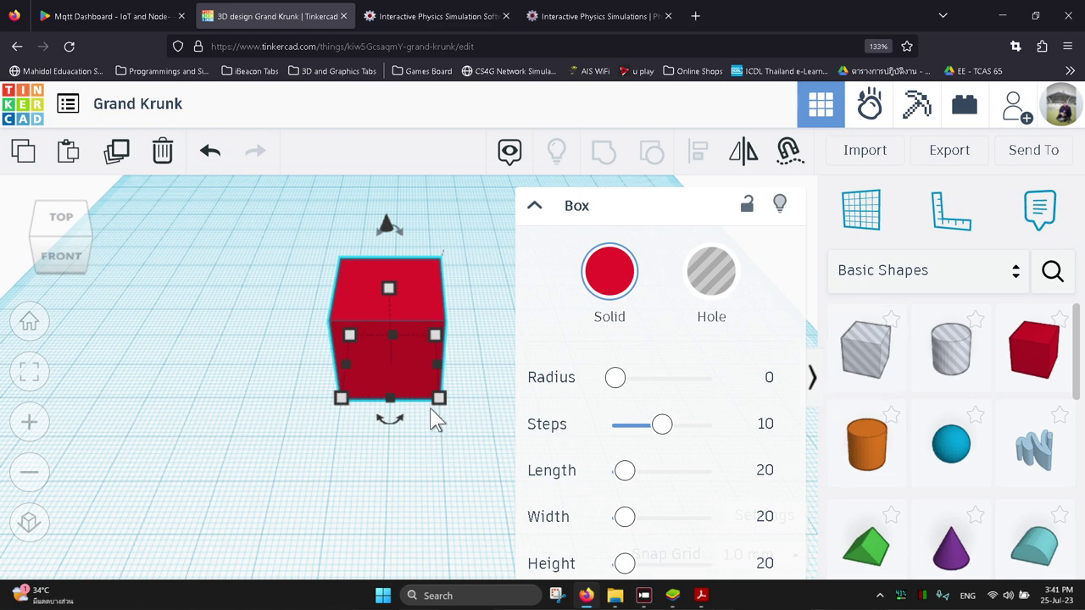
mouse_move(438, 399)
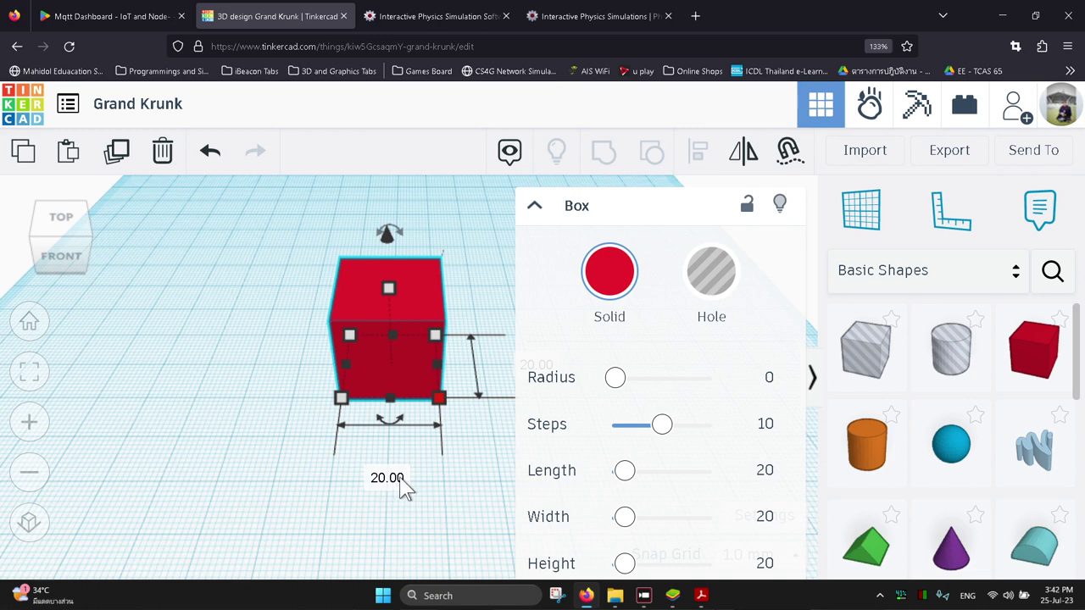
left_click(402, 478)
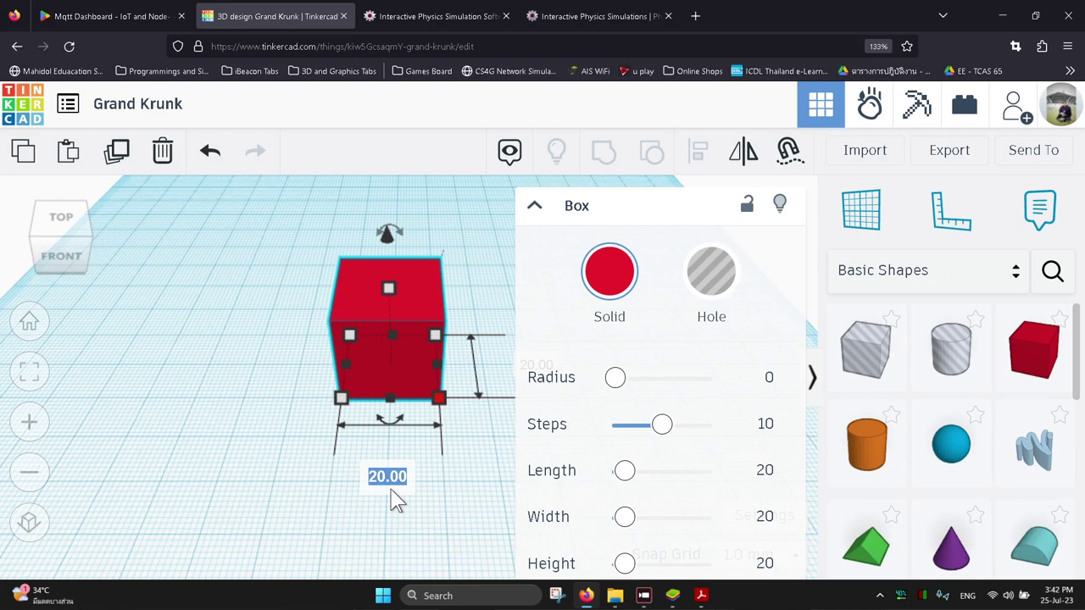
type("3")
key("BackSpace")
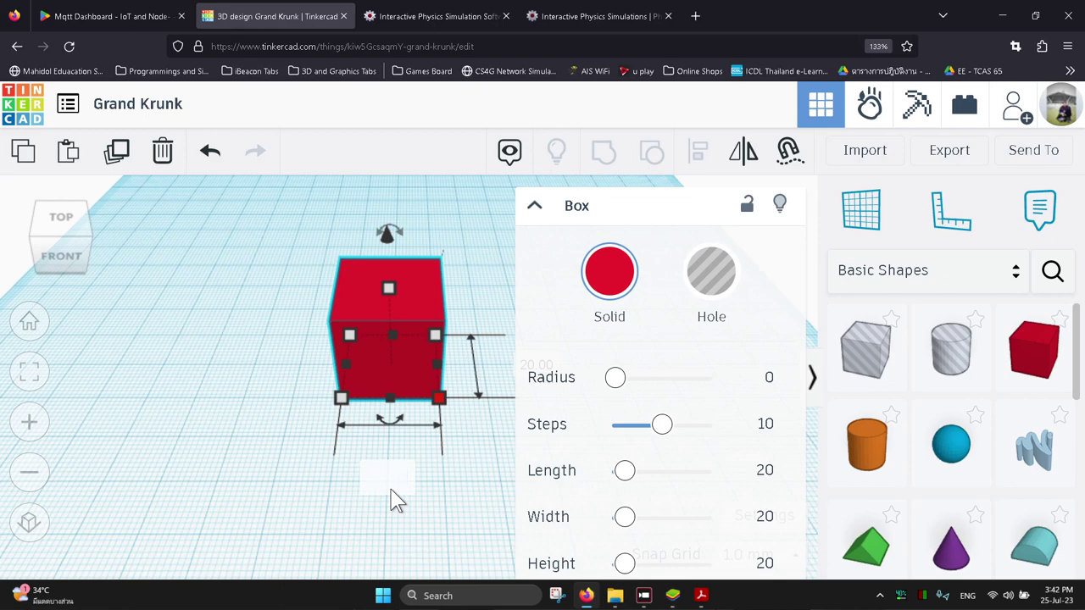
type("5")
key("BackSpace")
type("35")
key("Return")
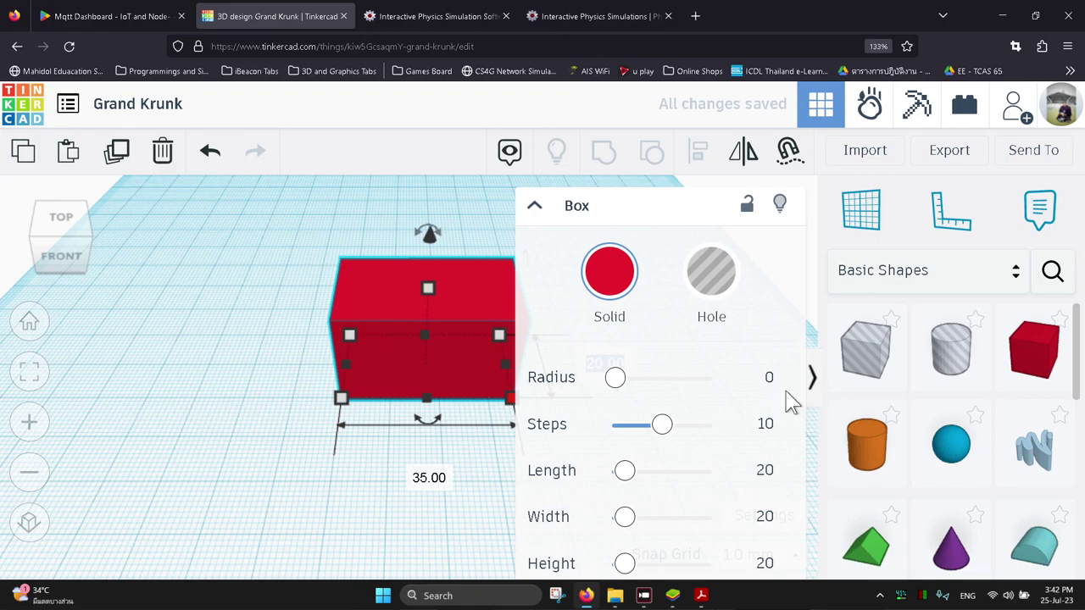
Reduce the browser page zoom to 67% to give the workplane and the box more room
key("ctrl+minus")
key("ctrl+minus")
key("ctrl+minus")
key("ctrl+minus")
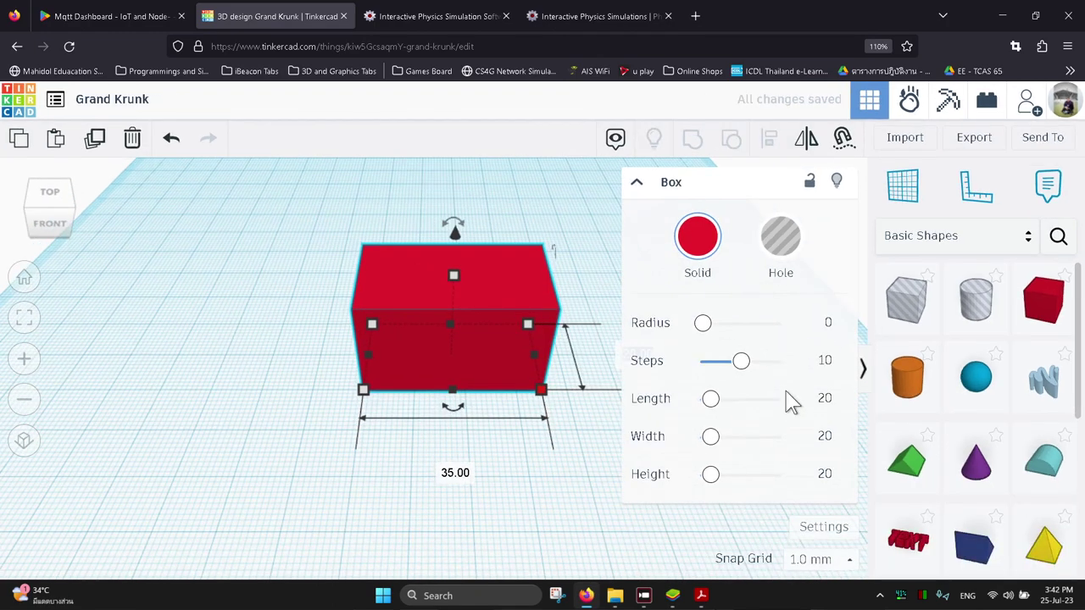
key("ctrl+minus")
key("ctrl+plus")
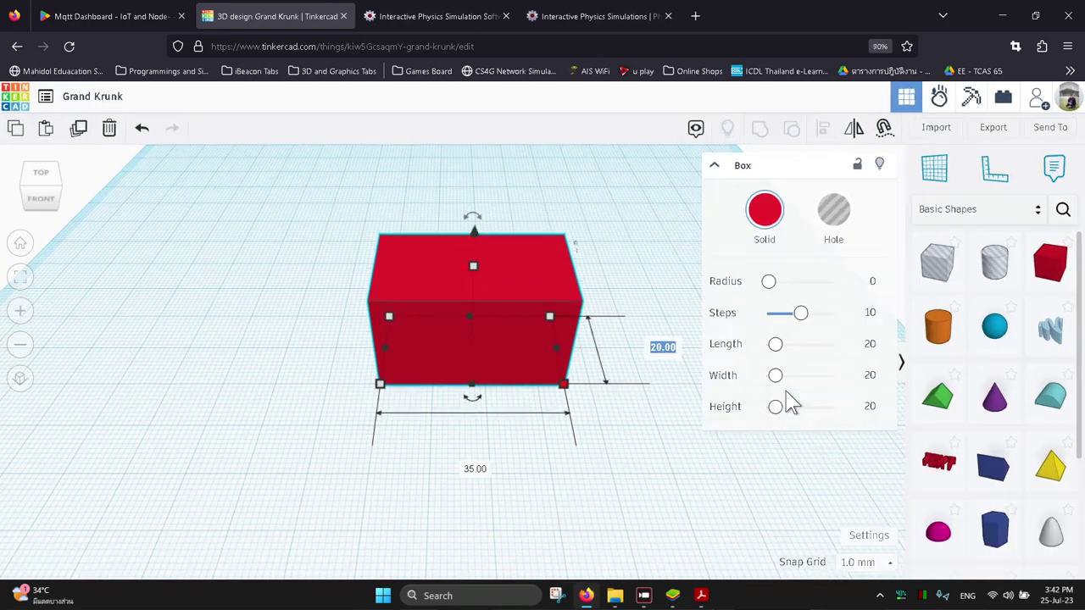
key("ctrl+minus")
key("ctrl+plus")
key("ctrl+plus")
key("ctrl+plus")
key("ctrl+plus")
key("ctrl+plus")
key("ctrl+plus")
key("ctrl+plus")
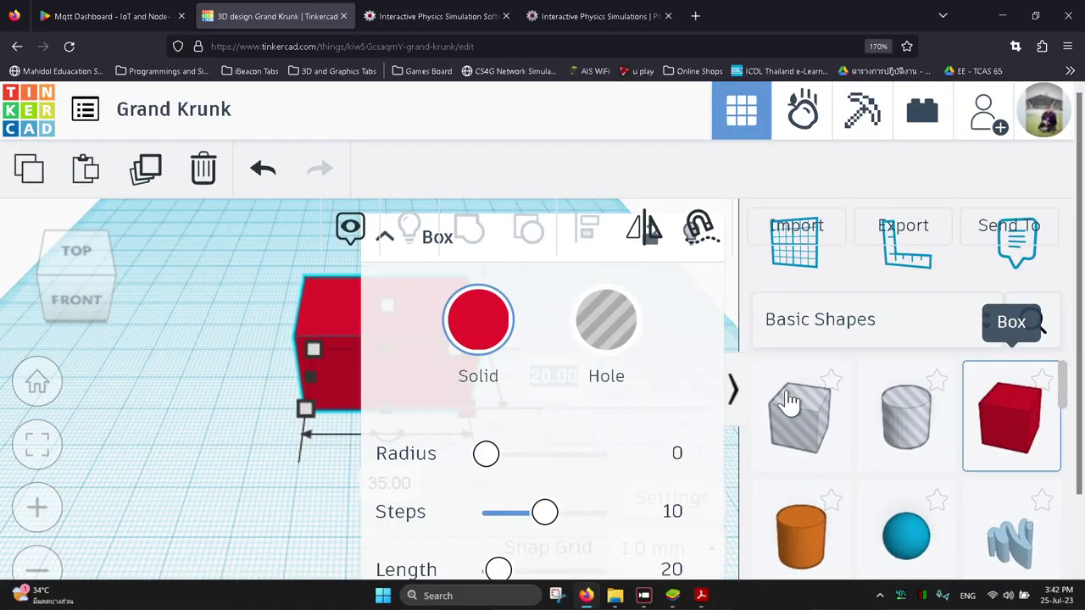
key("ctrl+minus")
key("ctrl+minus")
key("ctrl+minus")
key("ctrl+minus")
key("ctrl+minus")
key("ctrl+minus")
key("ctrl+minus")
key("ctrl+minus")
key("ctrl+minus")
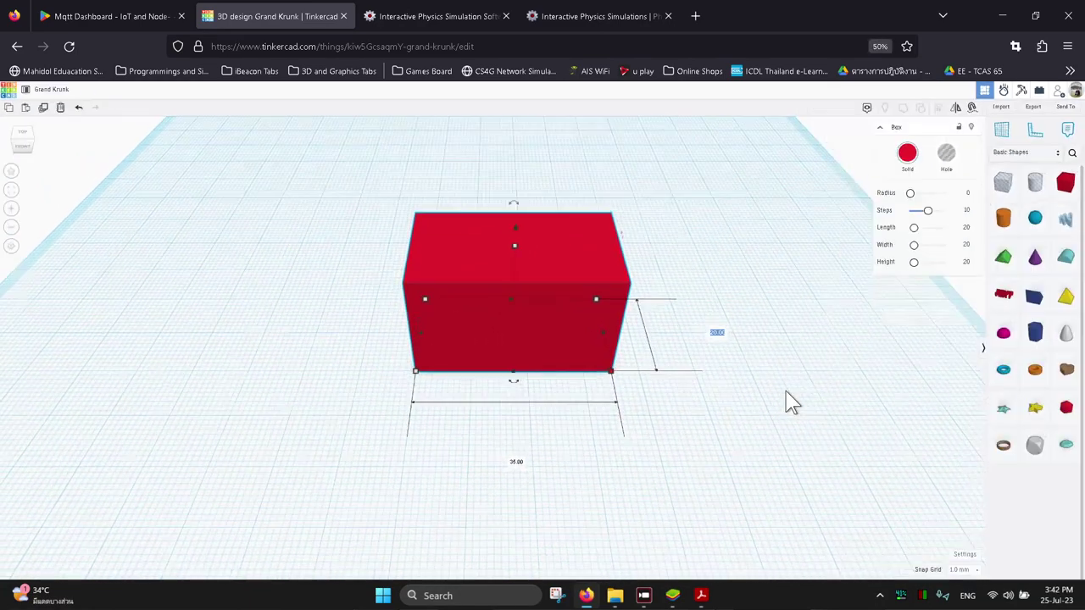
key("ctrl+plus")
key("ctrl+plus")
key("ctrl+minus")
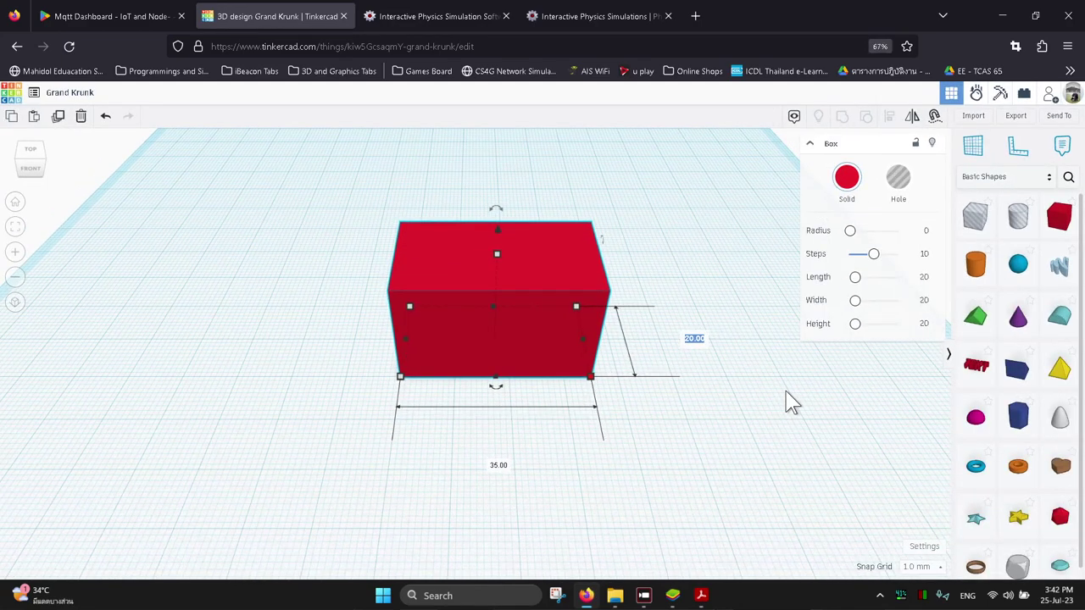
Set the red box's front-to-back depth to 35 mm
type("35")
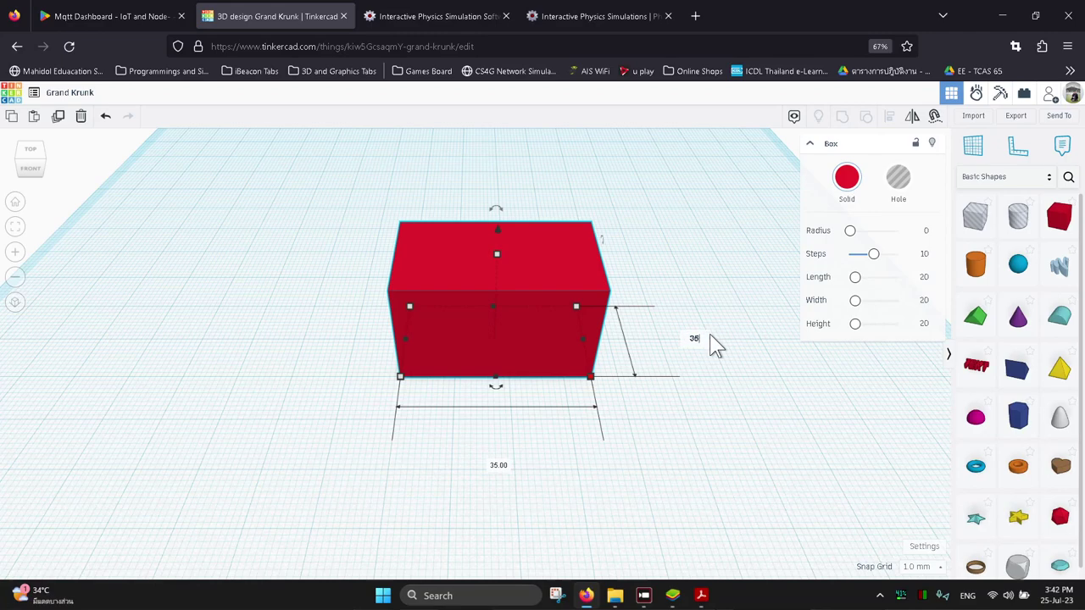
key("Return")
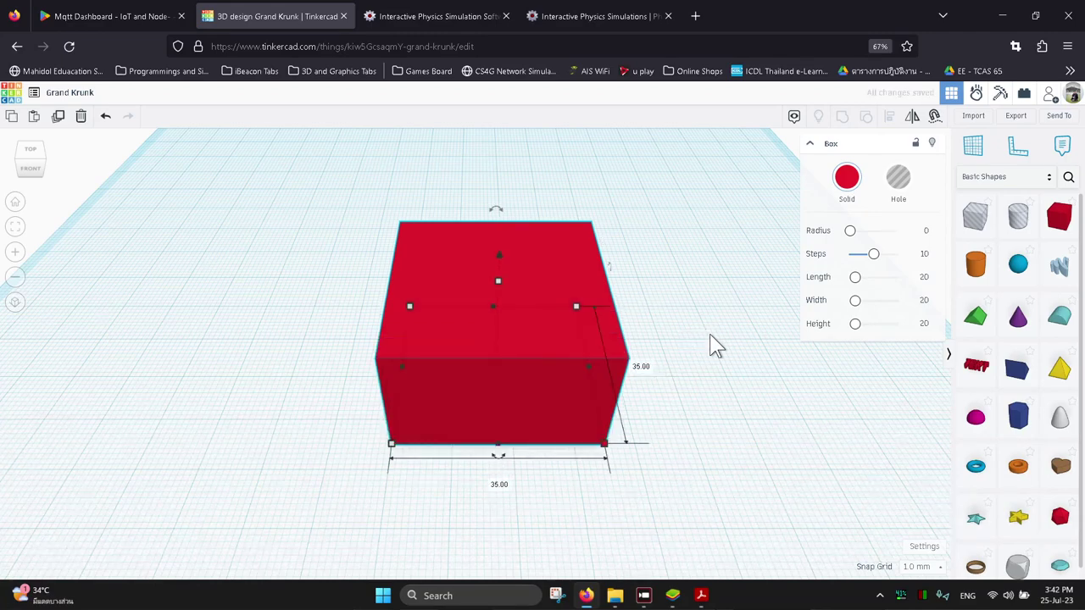
Set the red box's height to 50 mm
right_click_drag(528, 350, 466, 354)
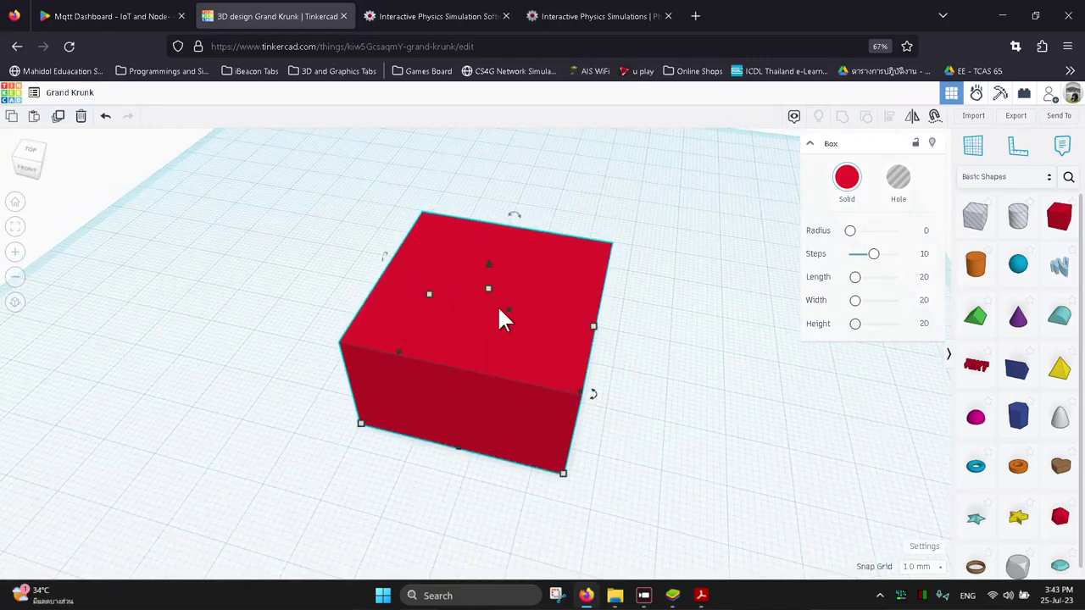
right_click_drag(499, 305, 526, 273)
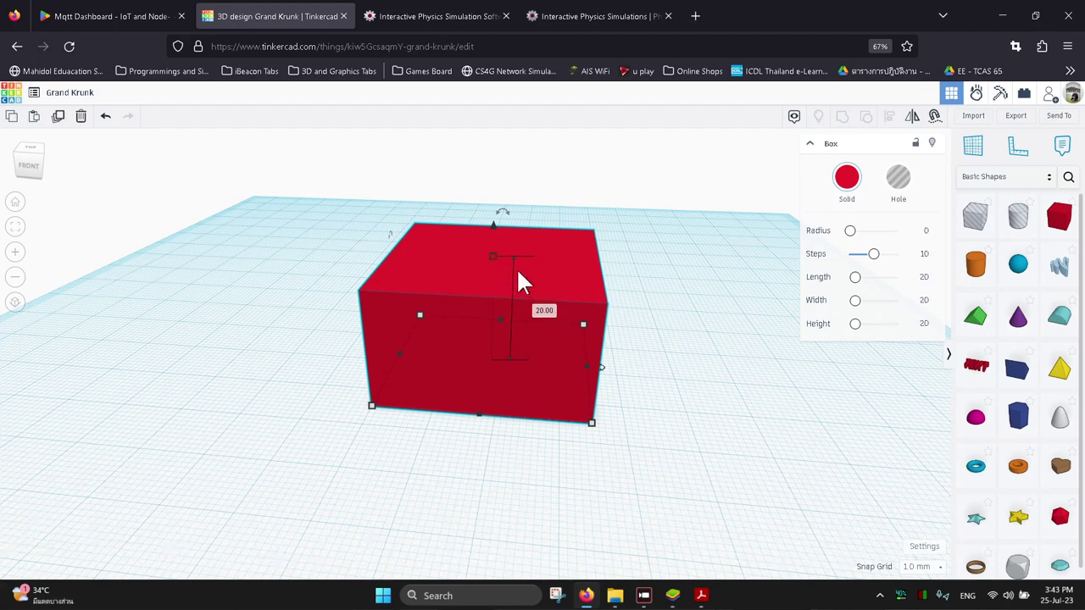
left_click(519, 273)
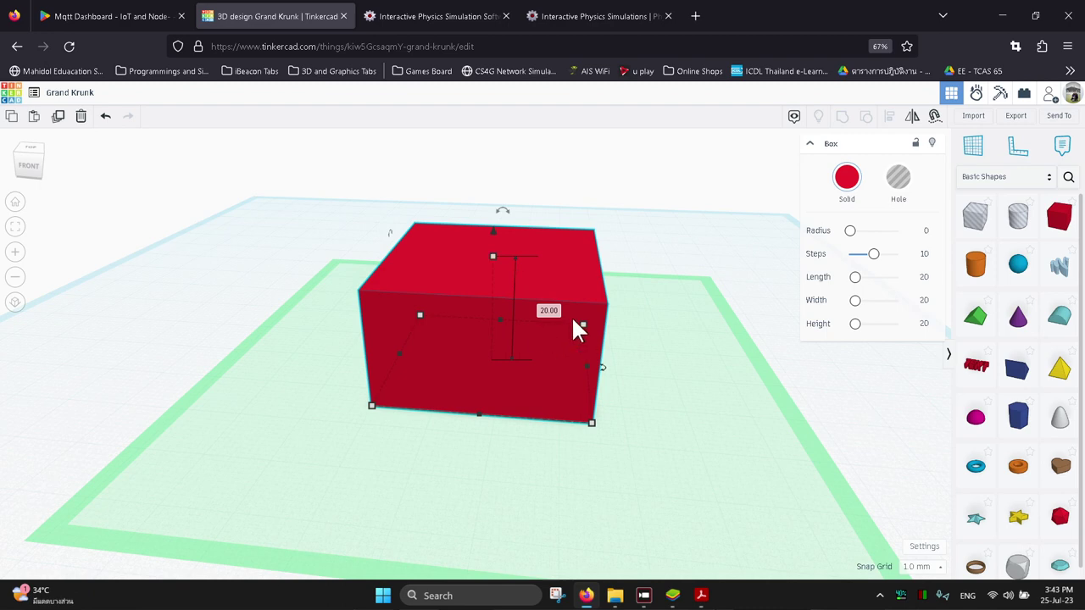
left_click(548, 311)
type("50")
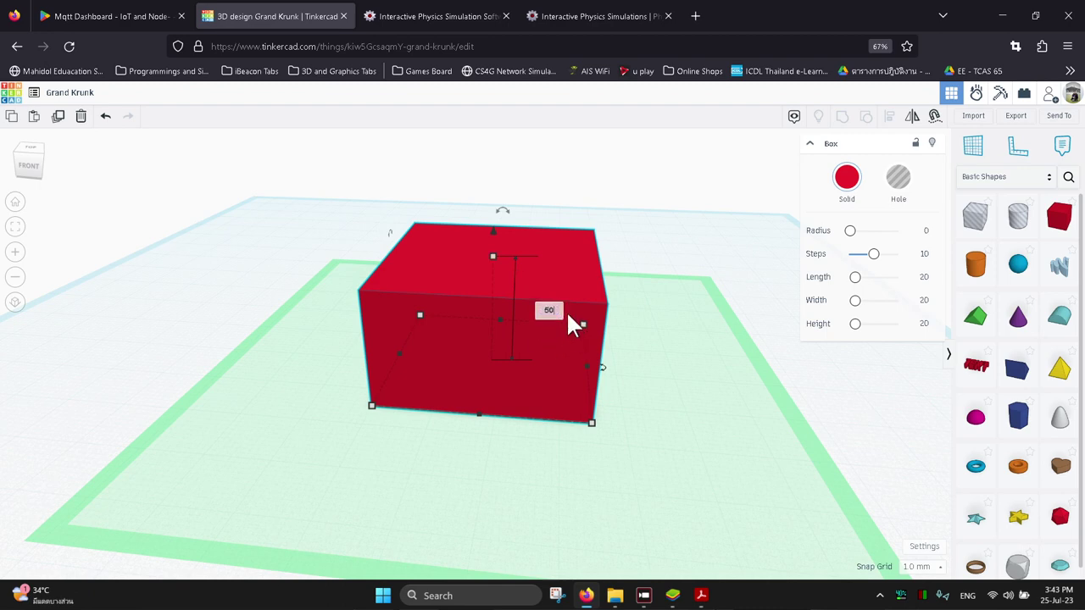
key("Return")
scroll(567, 281, "down", 5)
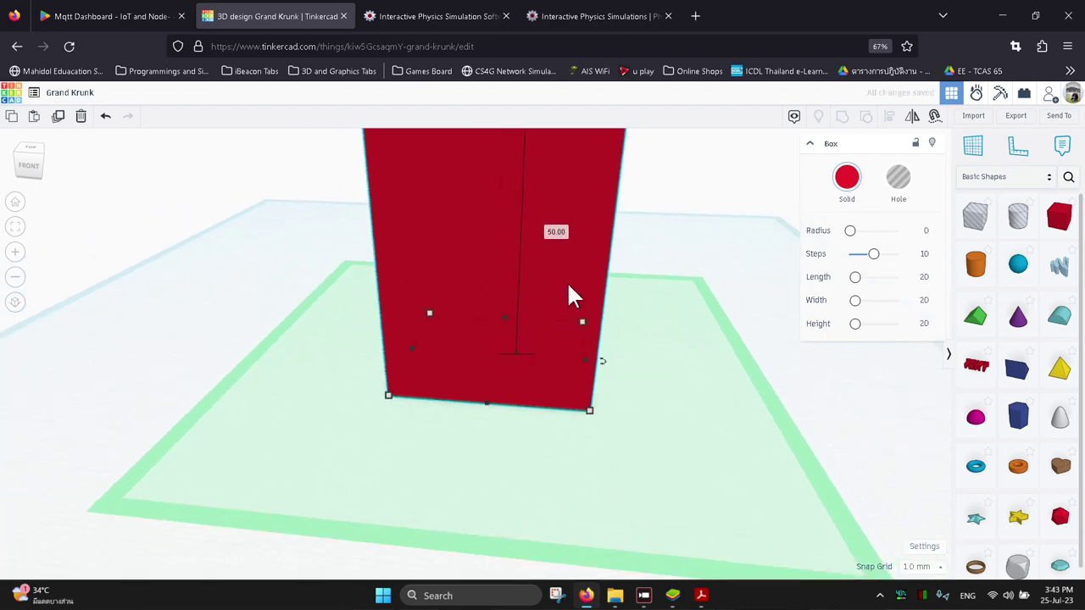
right_click_drag(540, 230, 497, 274)
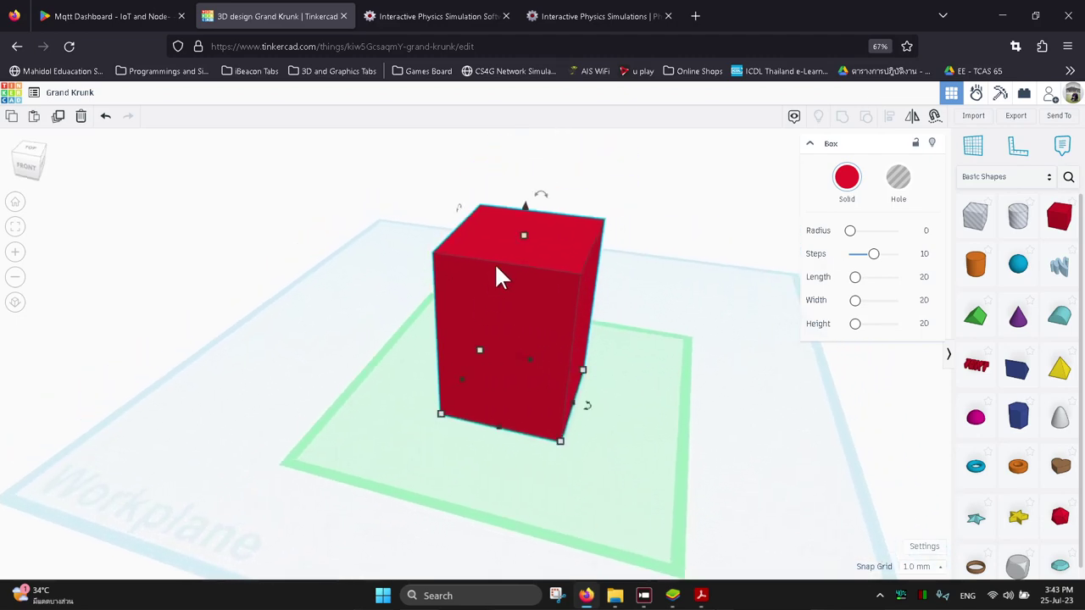
scroll(501, 260, "down", 1)
scroll(501, 261, "up", 4)
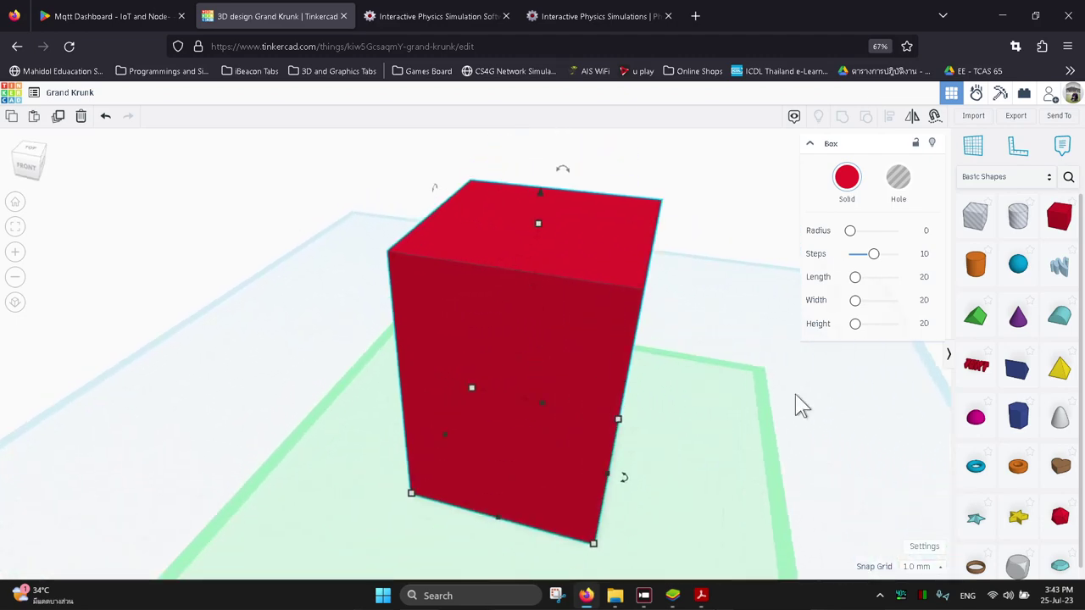
Place a hole box on the top face of the red box
left_click(696, 344)
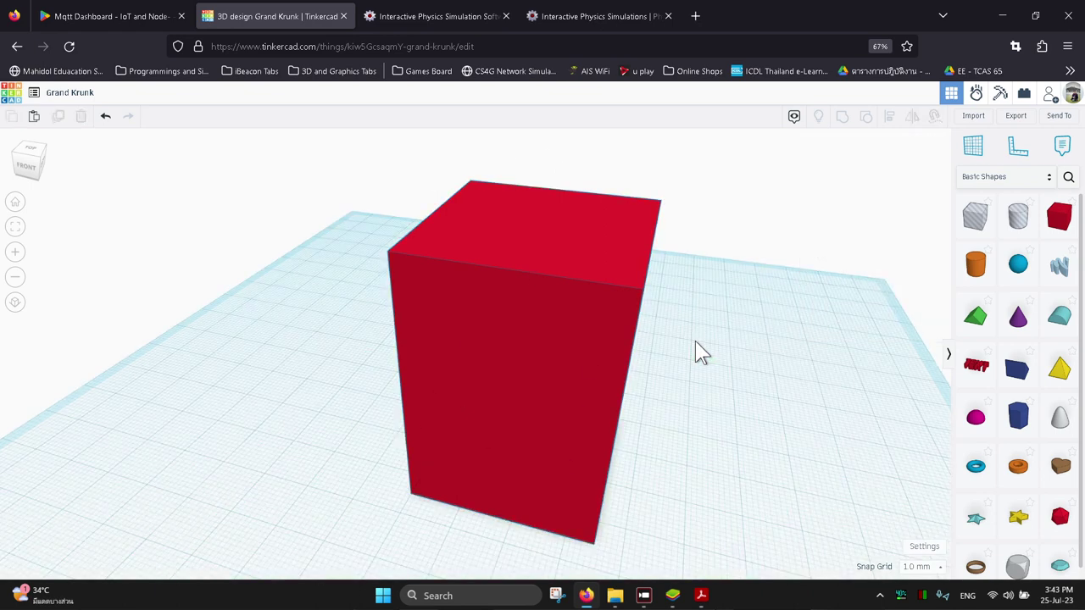
left_click(543, 243)
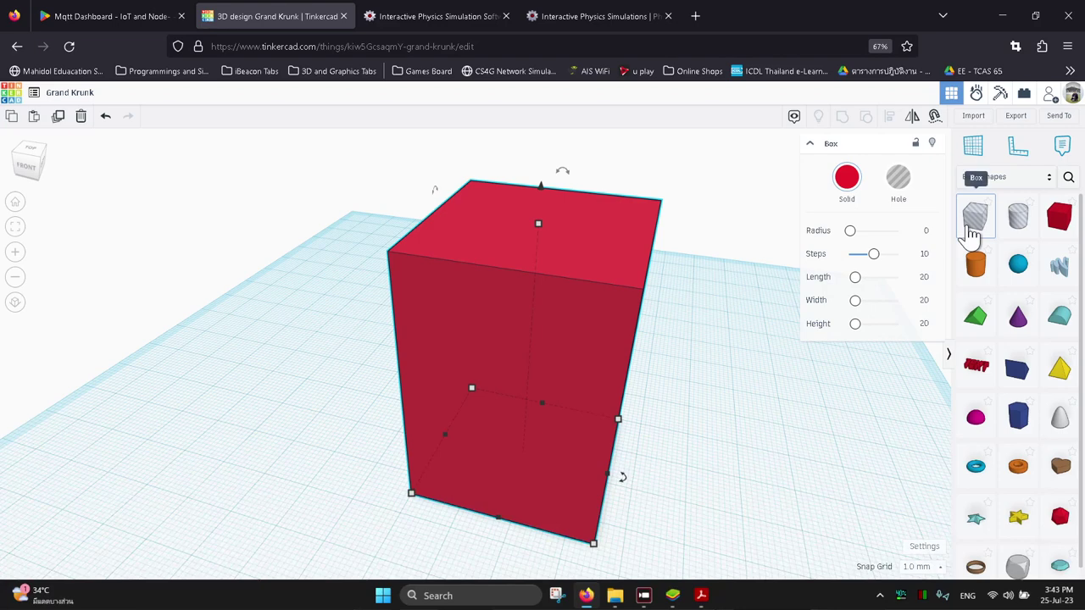
left_click(710, 220)
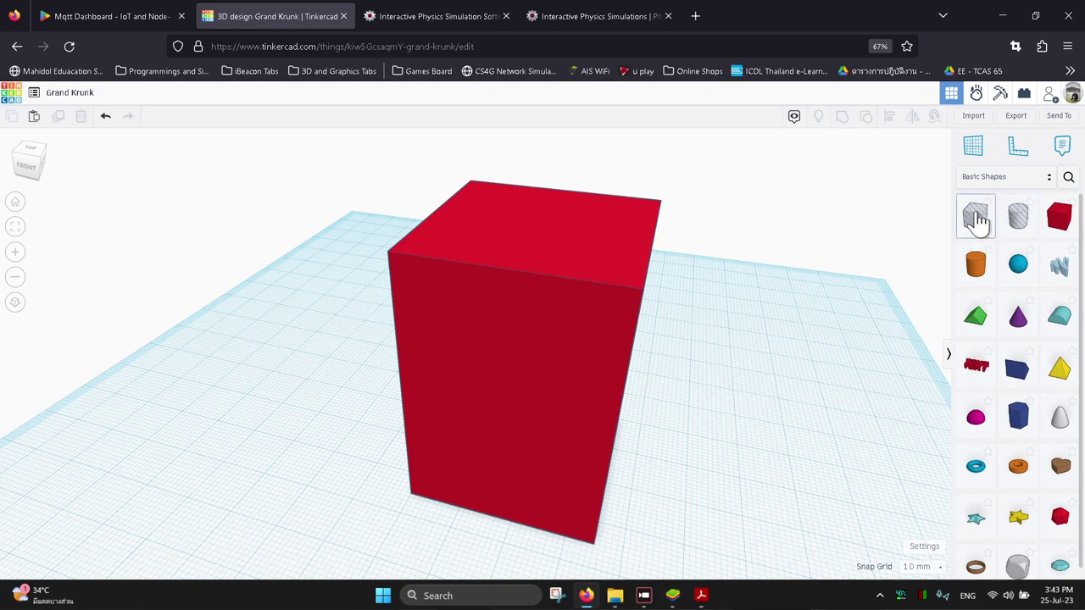
left_click_drag(973, 218, 536, 221)
right_click_drag(536, 221, 583, 289)
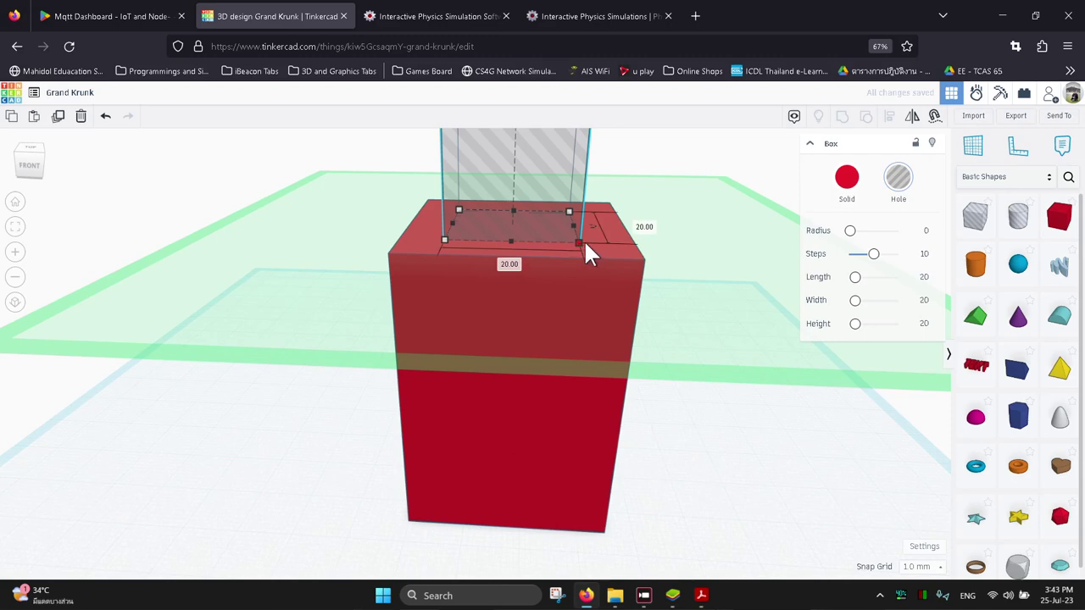
Set the hole box's length and width to 25 mm each
left_click_drag(583, 245, 583, 246)
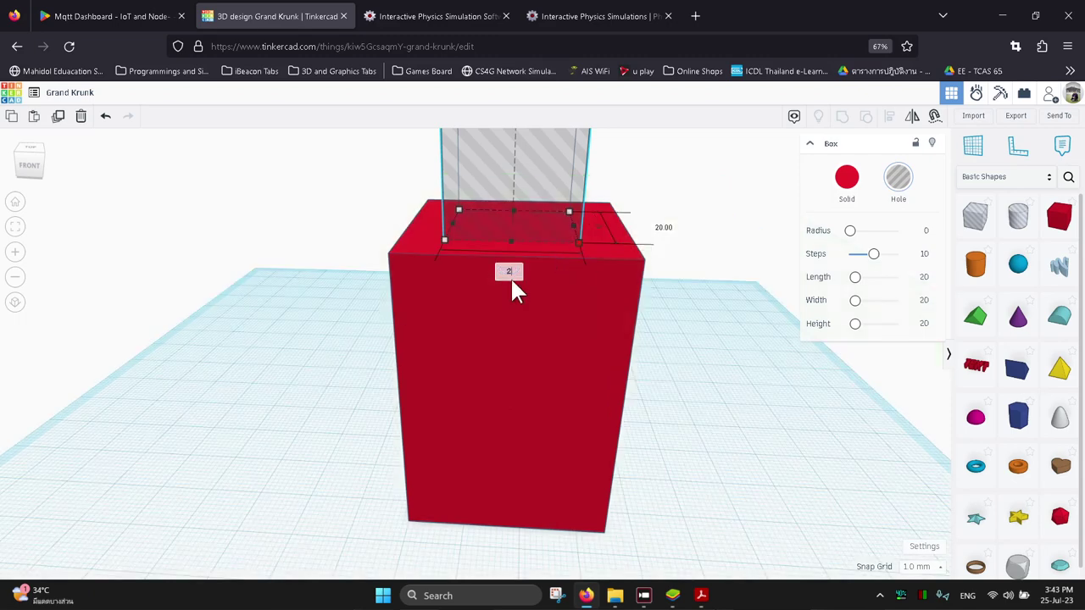
type("5")
key("Return")
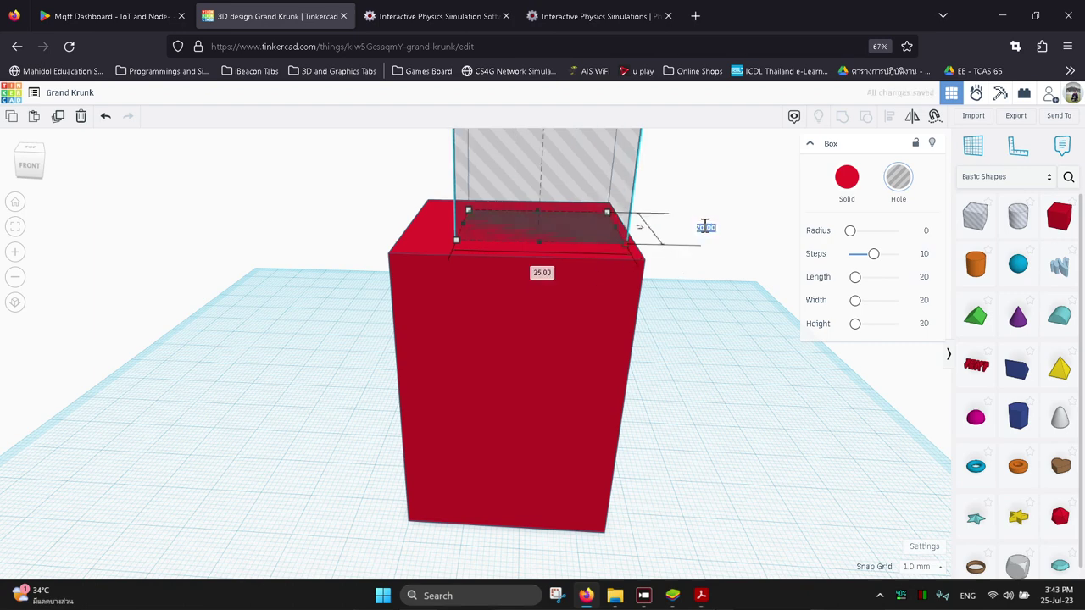
left_click_drag(705, 224, 710, 237)
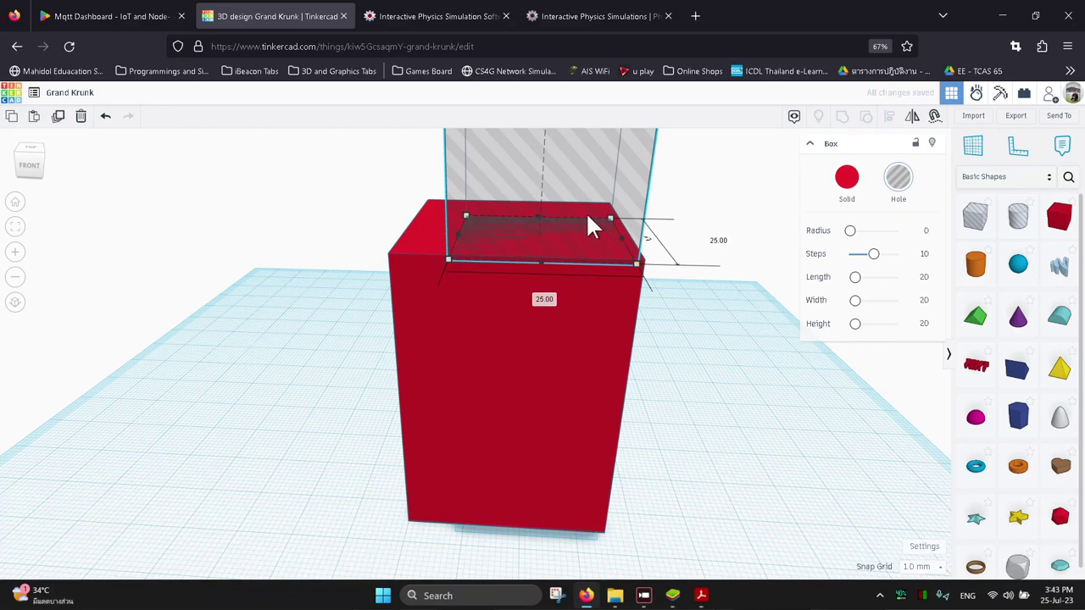
Shift the hole box toward the back of the red box's top face and set its footprint to 30 x 30 mm
right_click_drag(588, 228, 560, 286)
left_click_drag(560, 285, 538, 220)
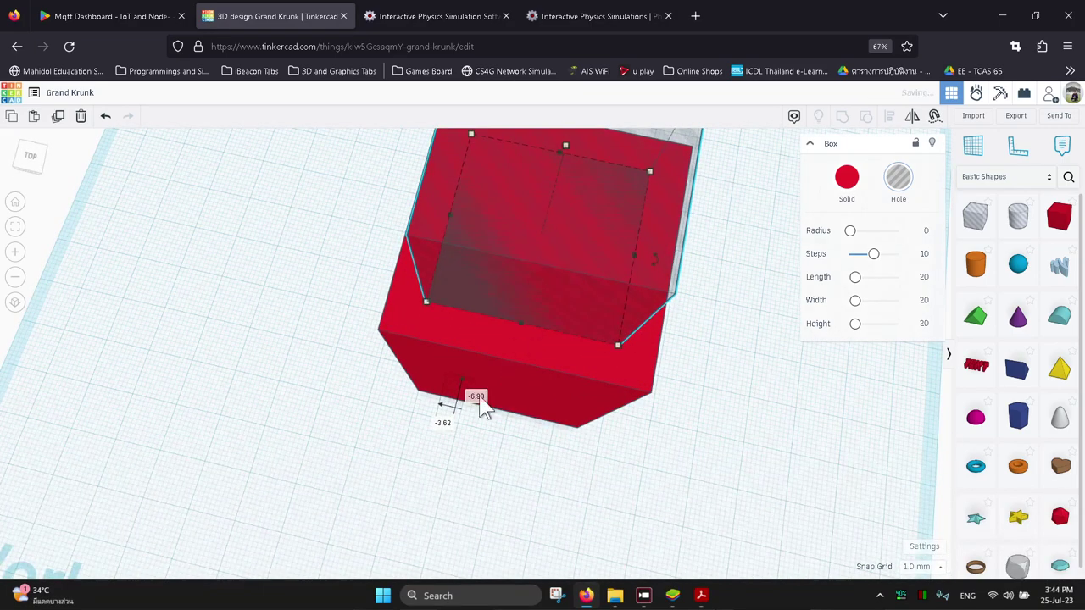
mouse_move(623, 348)
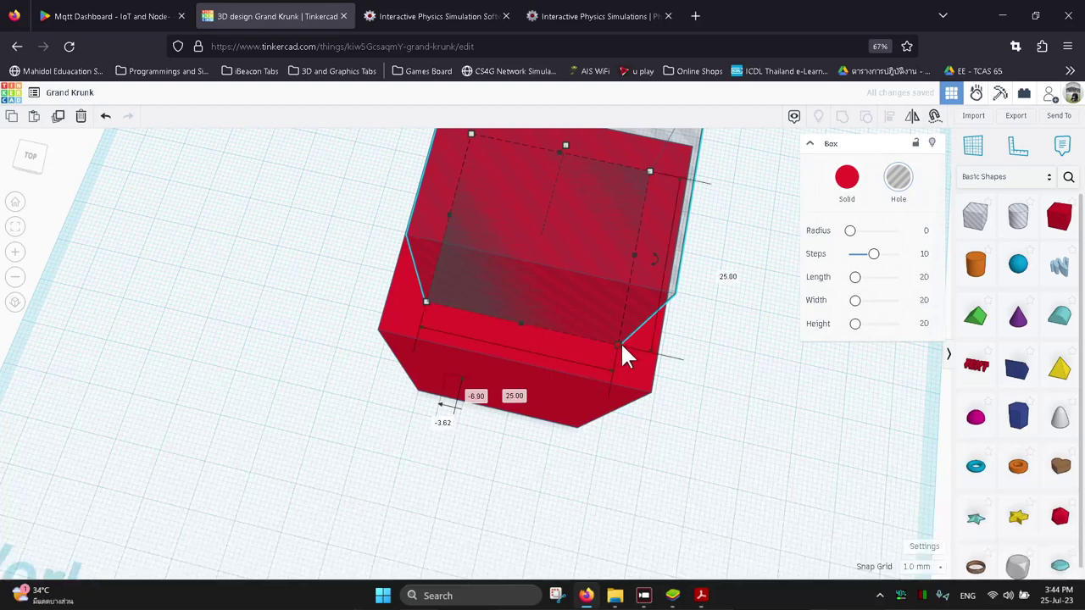
left_click(500, 391)
type("30")
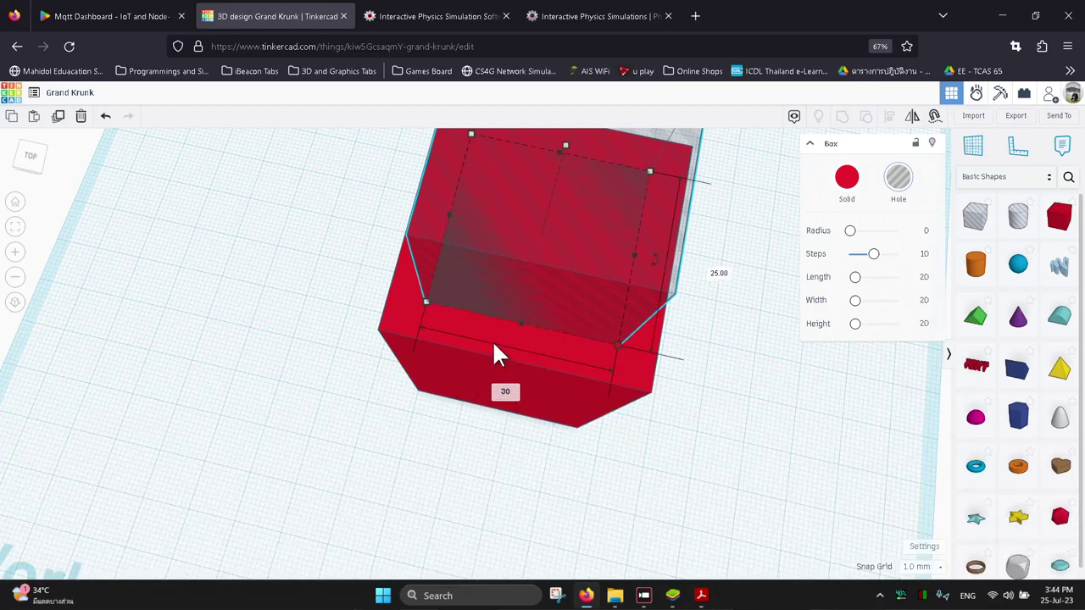
key("Return")
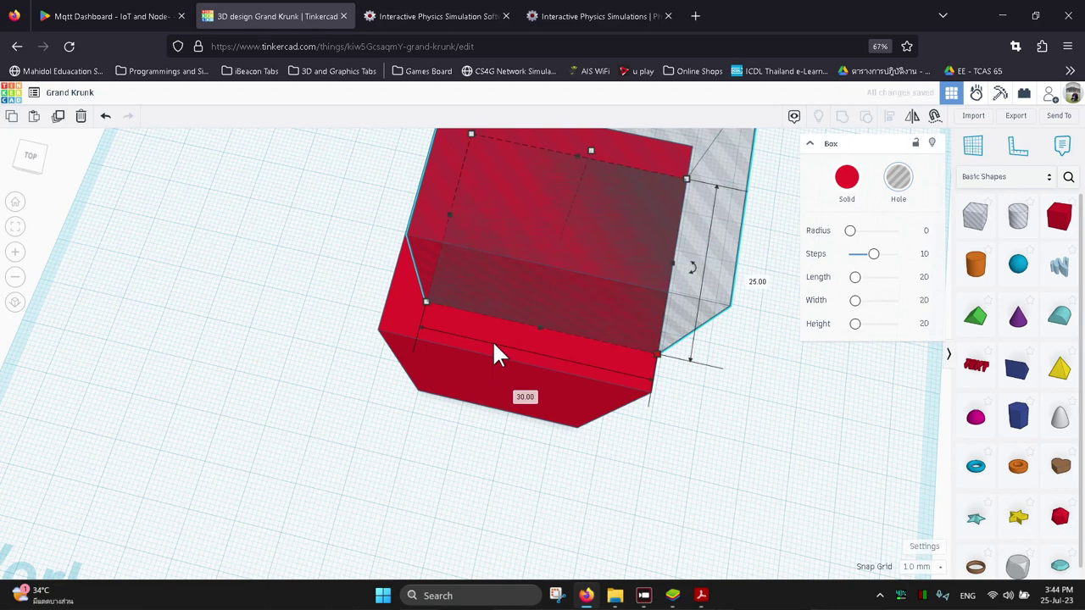
left_click(756, 283)
type("30")
key("Return")
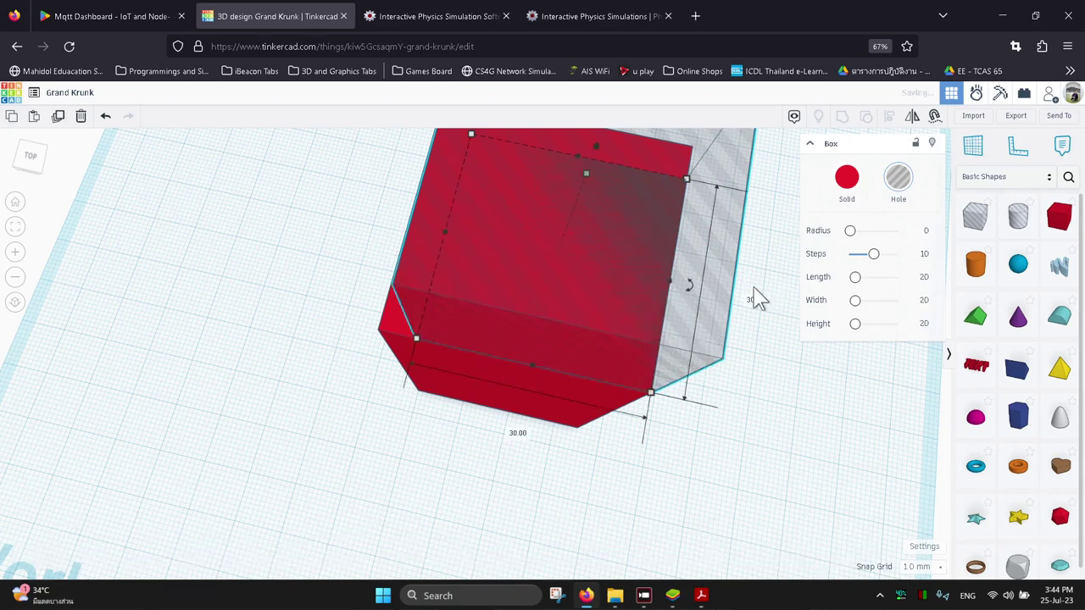
Move the hole box by -3 mm and -2 mm across the top face to leave a rim on all sides
right_click_drag(589, 316, 566, 251)
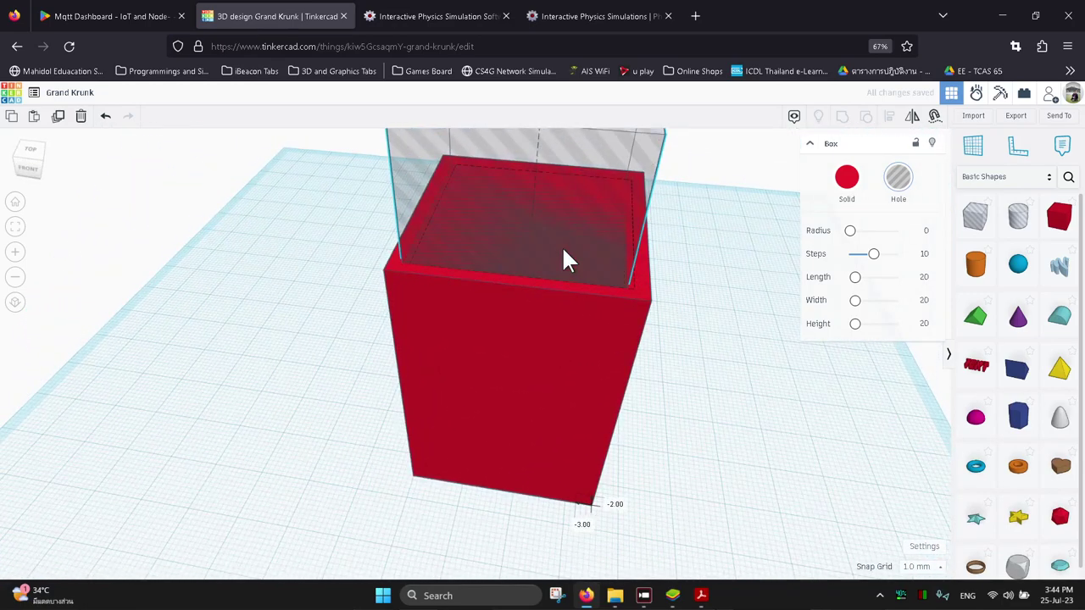
right_click_drag(591, 347, 554, 257)
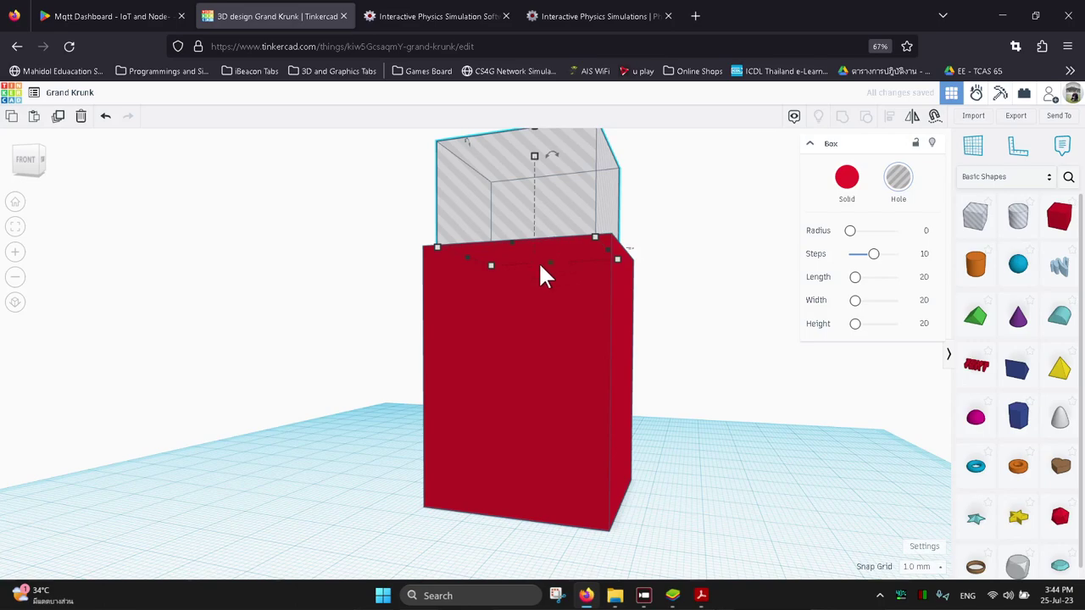
right_click_drag(619, 276, 532, 389)
Set the hole box's height to 60 mm
mouse_move(429, 356)
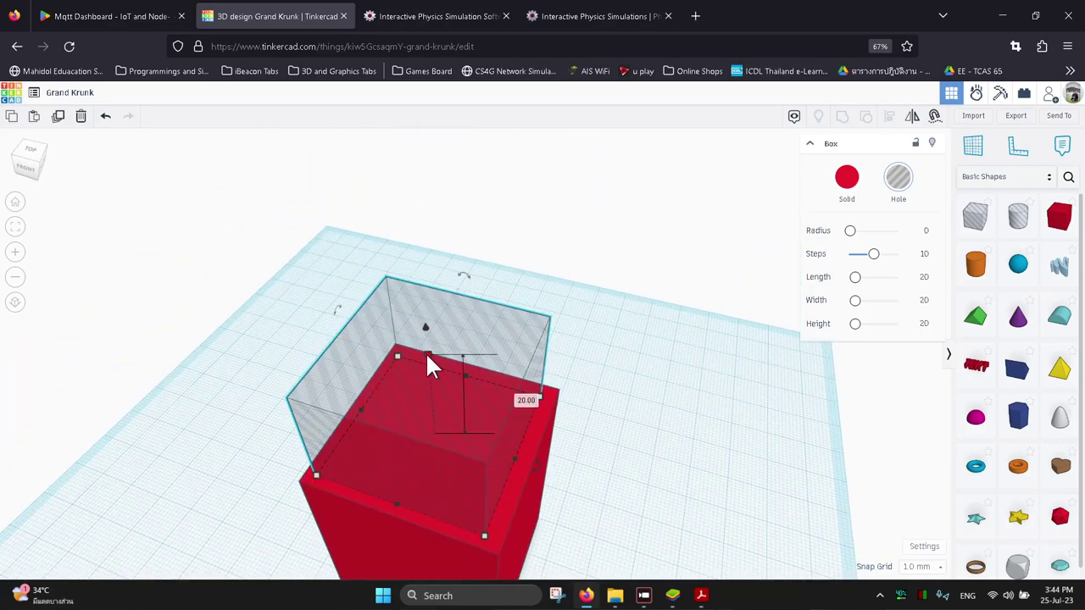
left_click(520, 396)
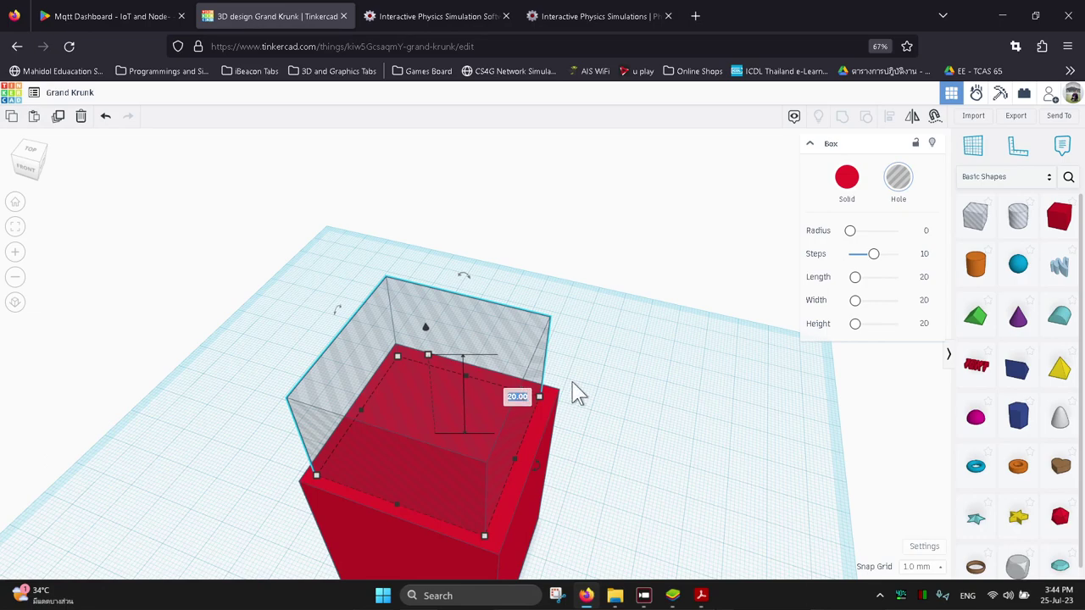
type("60")
key("Return")
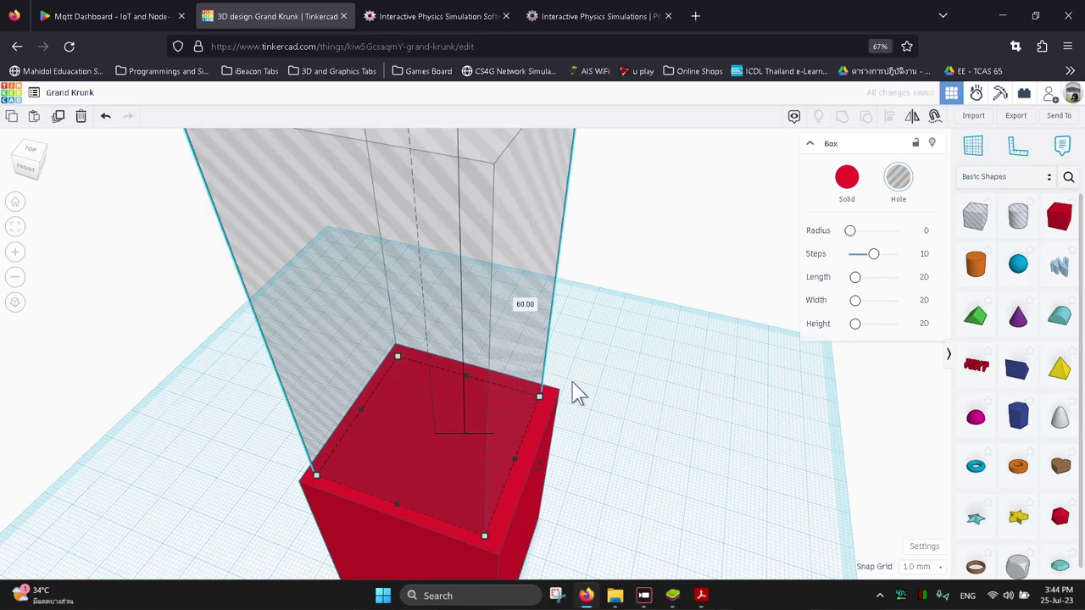
Lower the hole box down through the red box until its lower end sticks out beneath the bottom face
scroll(565, 381, "up", 2)
scroll(565, 382, "down", 4)
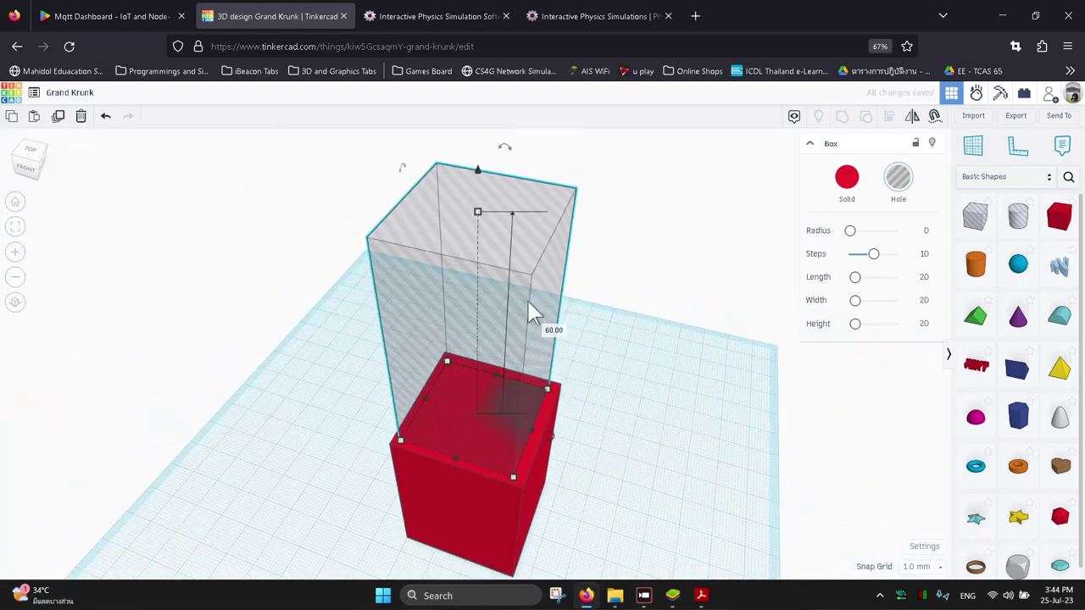
right_click_drag(533, 314, 568, 181)
scroll(552, 174, "up", 2)
scroll(530, 266, "down", 3)
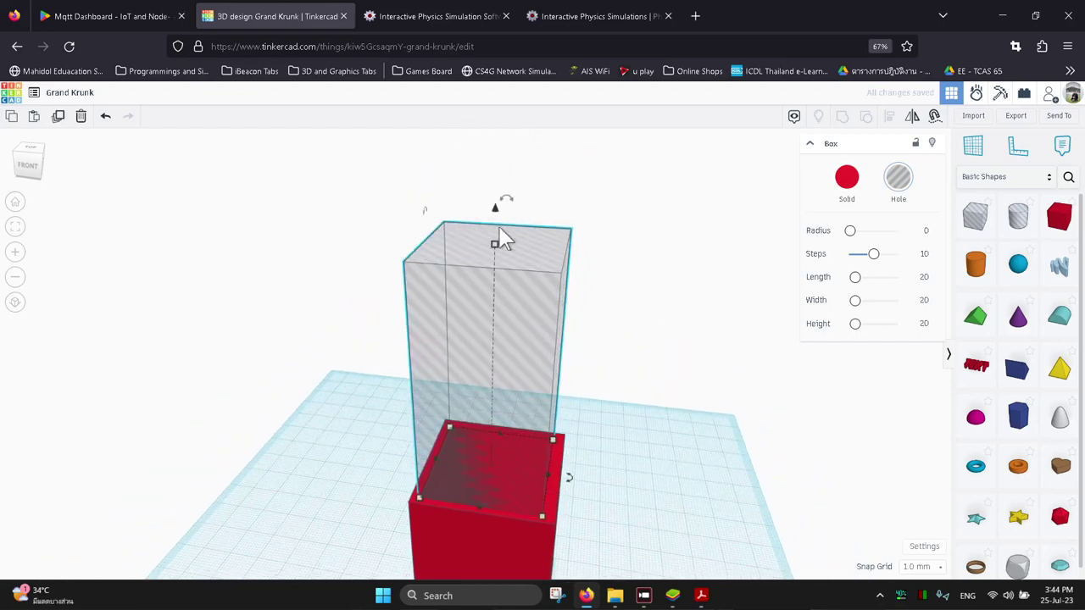
left_click_drag(496, 212, 496, 441)
right_click_drag(515, 427, 548, 358)
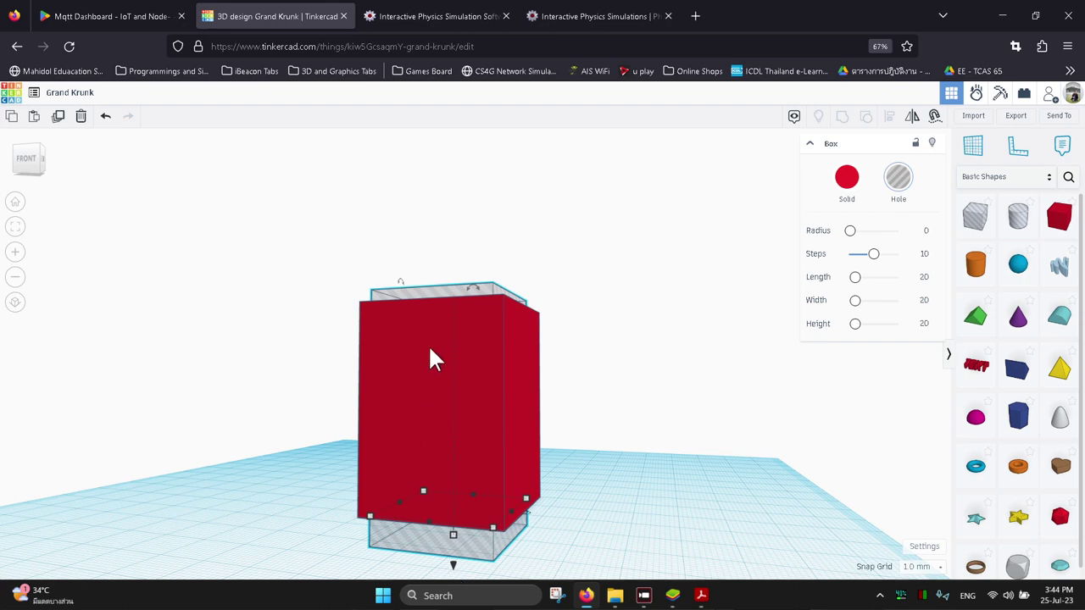
Raise the hole box inside the red box until its base sits 1 mm above the workplane
right_click_drag(447, 295, 445, 385)
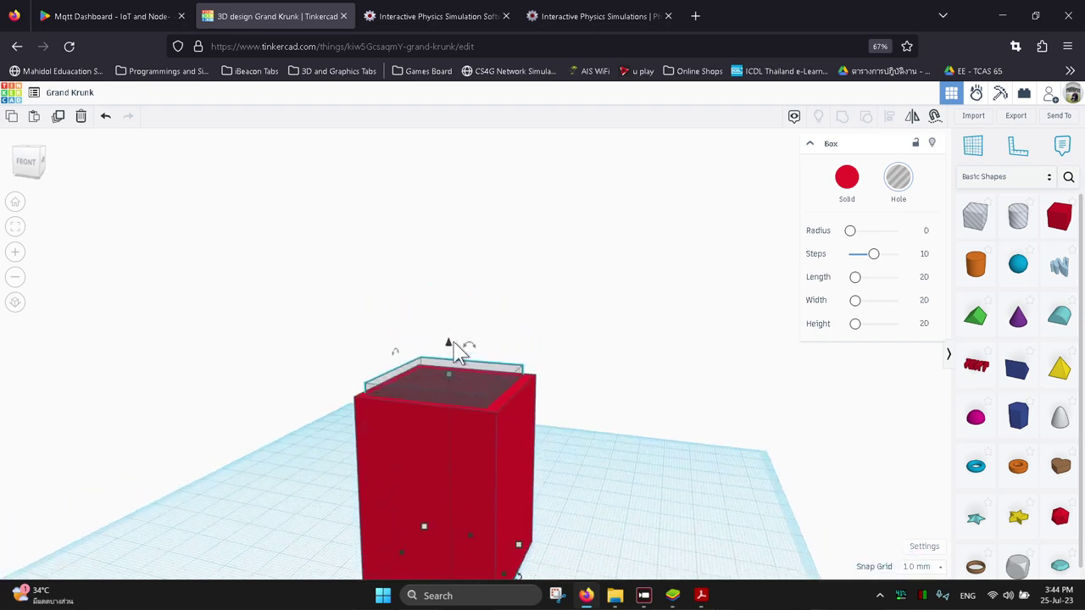
left_click_drag(455, 352, 448, 322)
right_click_drag(448, 322, 508, 324)
left_click_drag(461, 241, 464, 230)
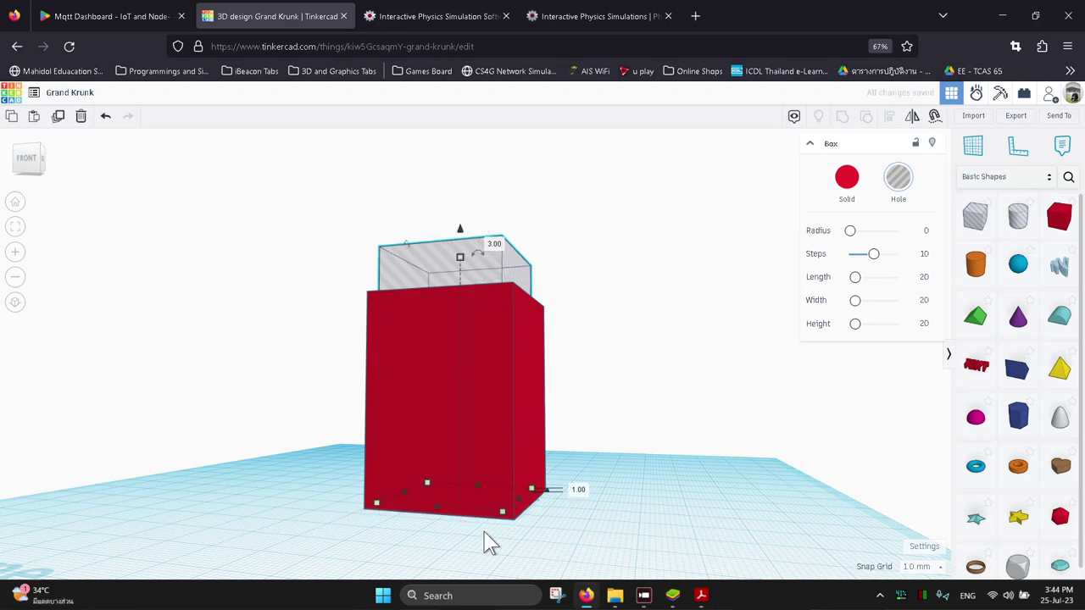
Raise the hole box further until its base sits 5 mm above the workplane, leaving a thicker floor
scroll(582, 502, "up", 5)
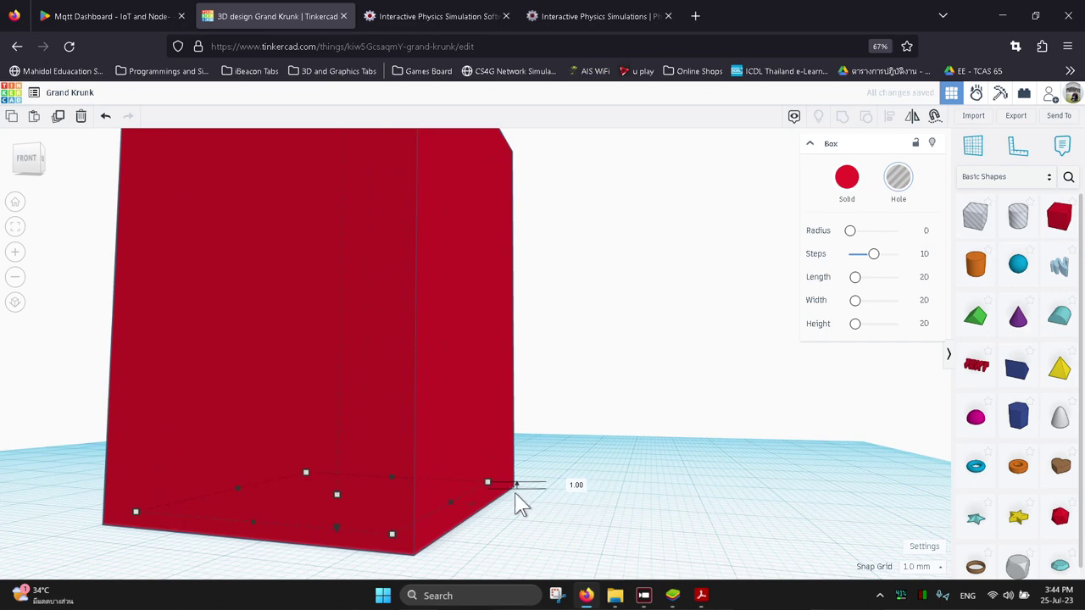
scroll(515, 493, "down", 5)
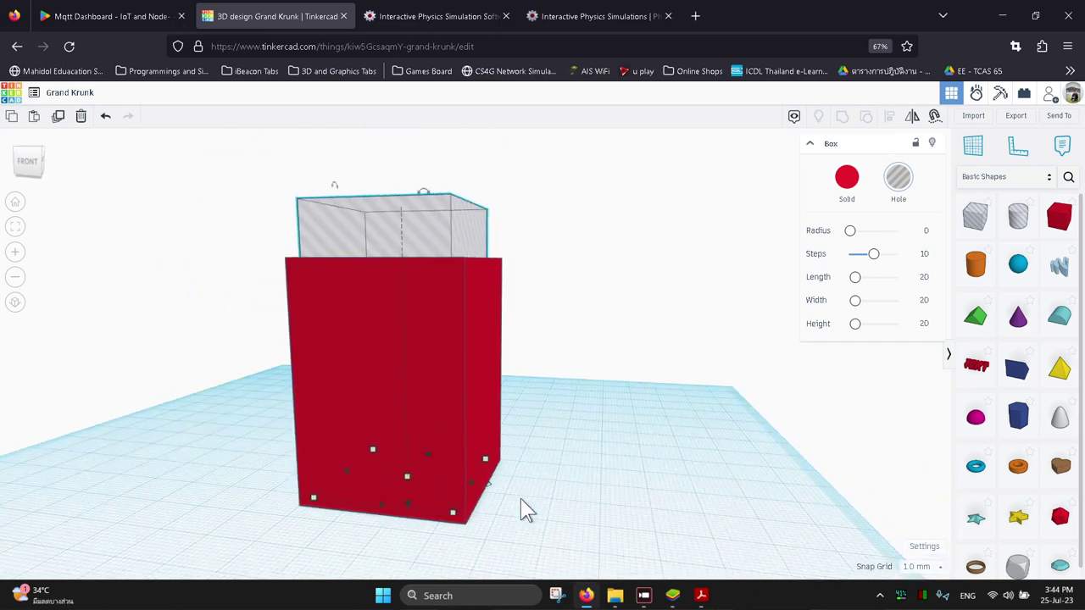
left_click(390, 229)
right_click_drag(483, 253, 401, 192)
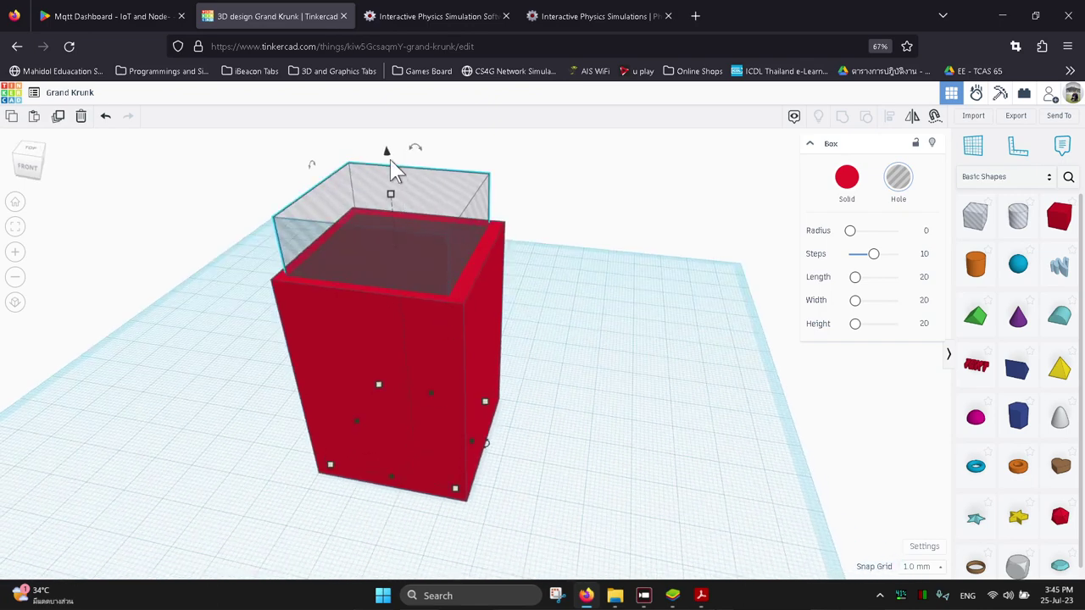
left_click_drag(391, 158, 390, 146)
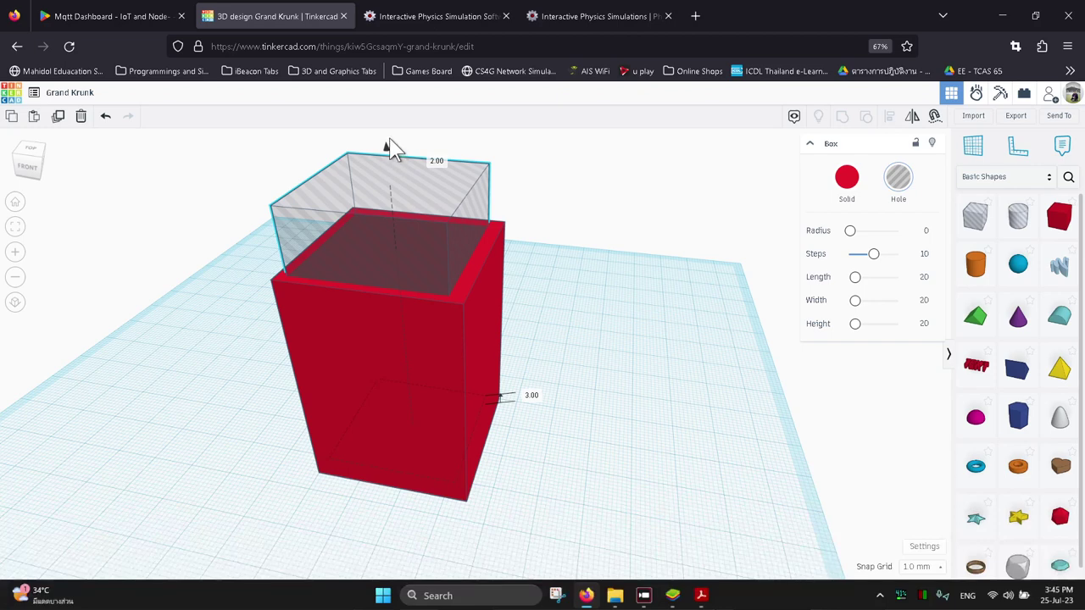
left_click_drag(391, 150, 391, 144)
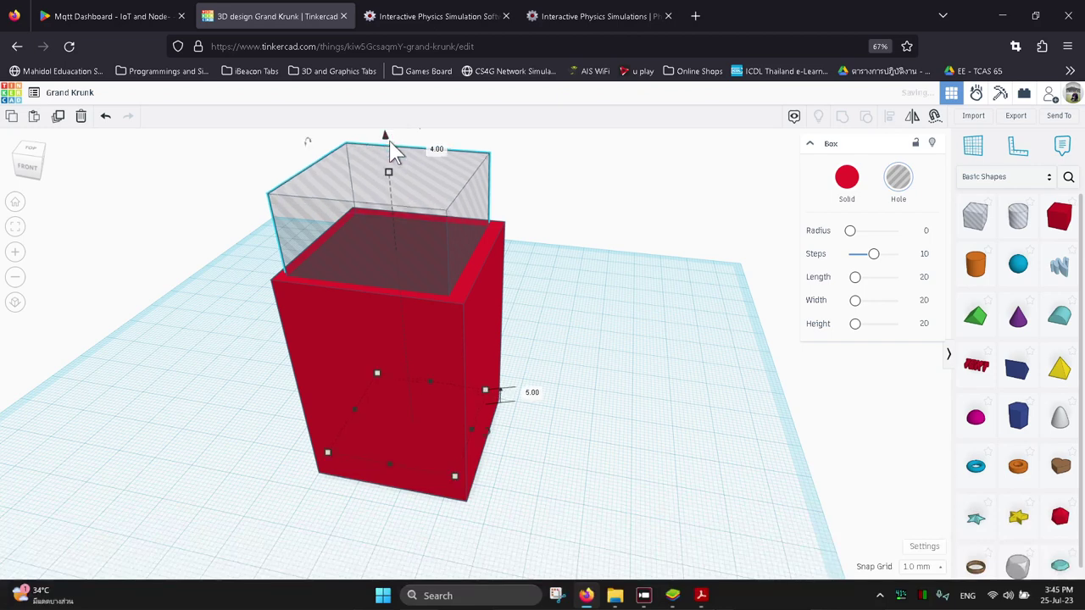
Select the red box together with the hole box and group them to cut out an open-topped cavity
right_click_drag(568, 278, 414, 276)
mouse_move(415, 277)
left_mouse_down()
mouse_move(430, 274)
mouse_move(431, 290)
left_mouse_up()
right_click_drag(430, 291, 526, 269)
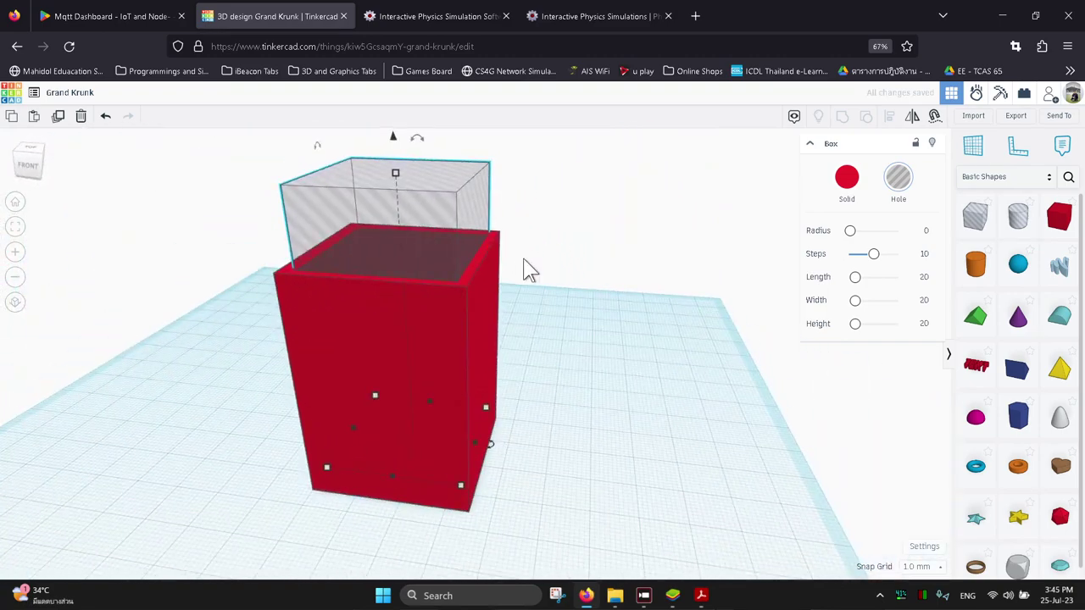
left_click(619, 295)
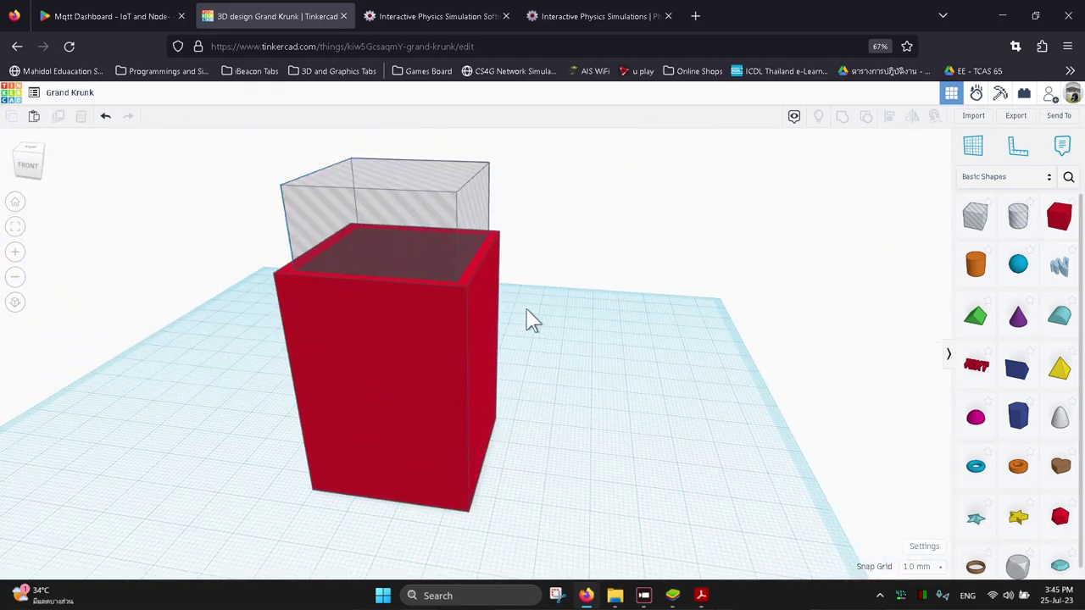
scroll(528, 319, "up", 3)
scroll(528, 317, "down", 5)
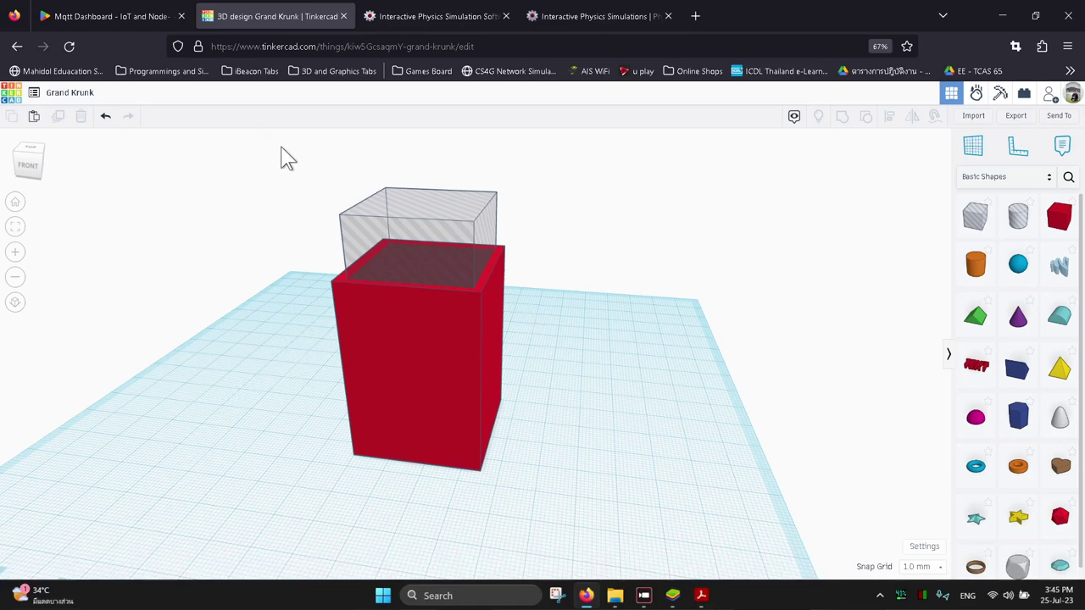
left_click_drag(279, 150, 551, 532)
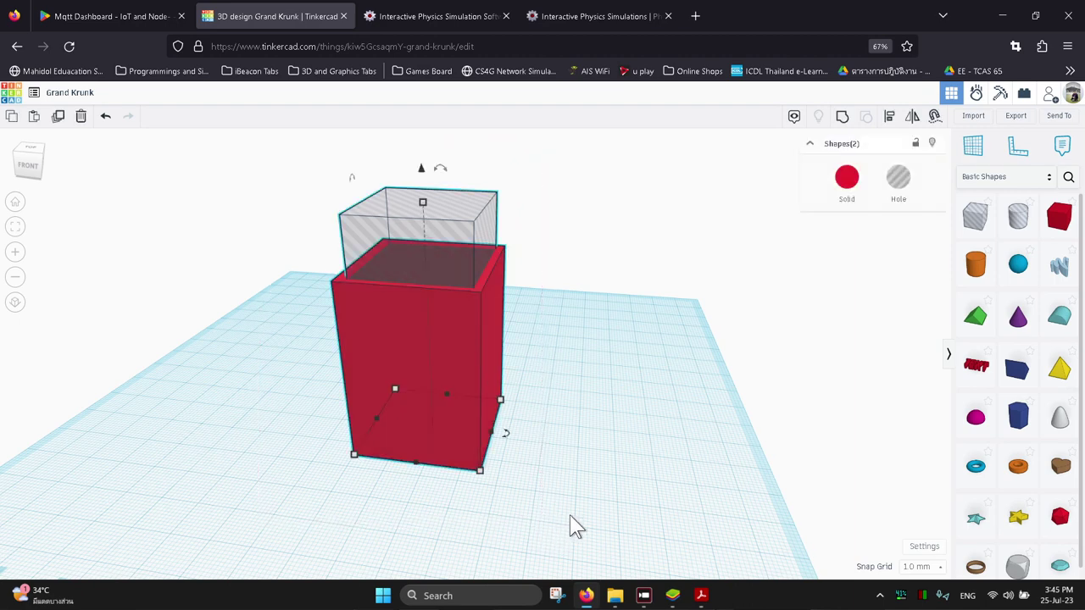
left_click(843, 118)
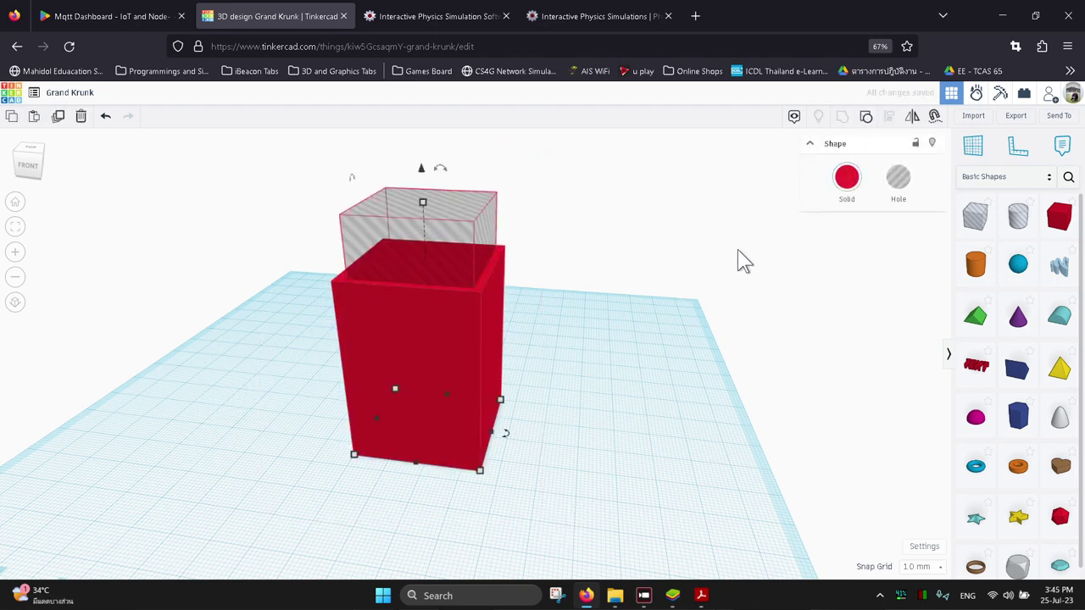
right_click_drag(695, 262, 624, 259)
left_click(610, 270)
right_click_drag(582, 290, 879, 327)
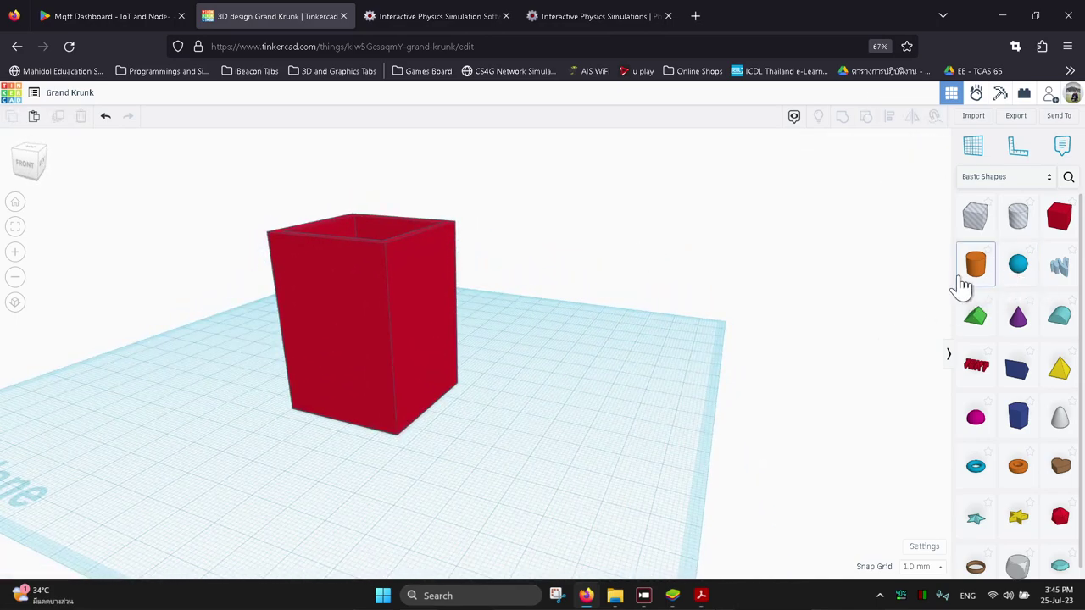